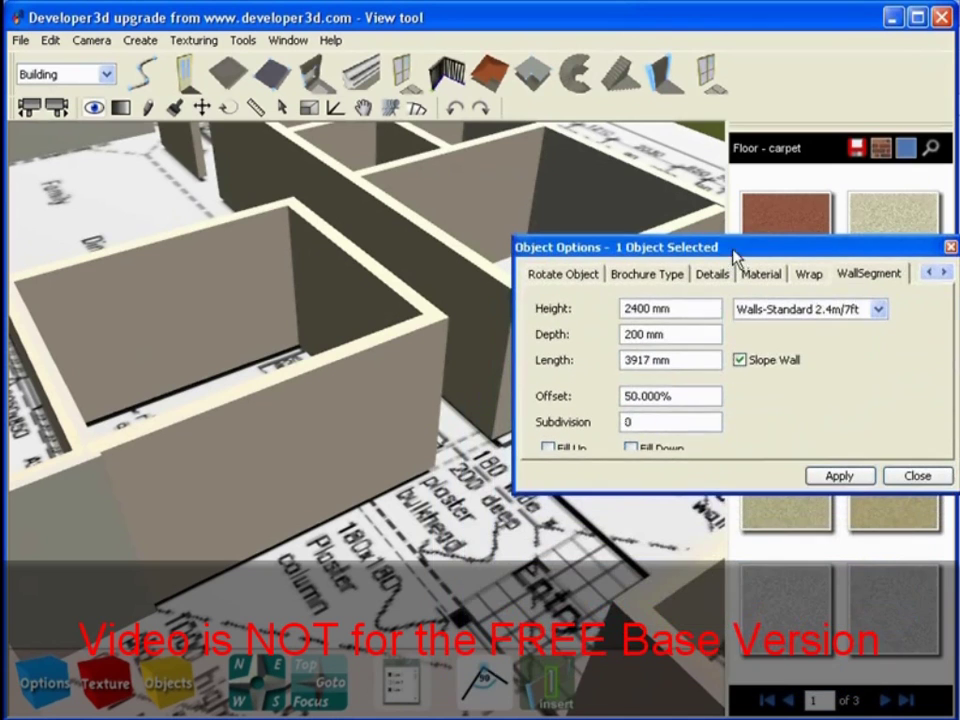
Set the depth of all connected Bed 4/Study wall segments to 90 mm.
{"action": "left_click_drag", "start_coordinate": [708, 492], "coordinate": [698, 597]}
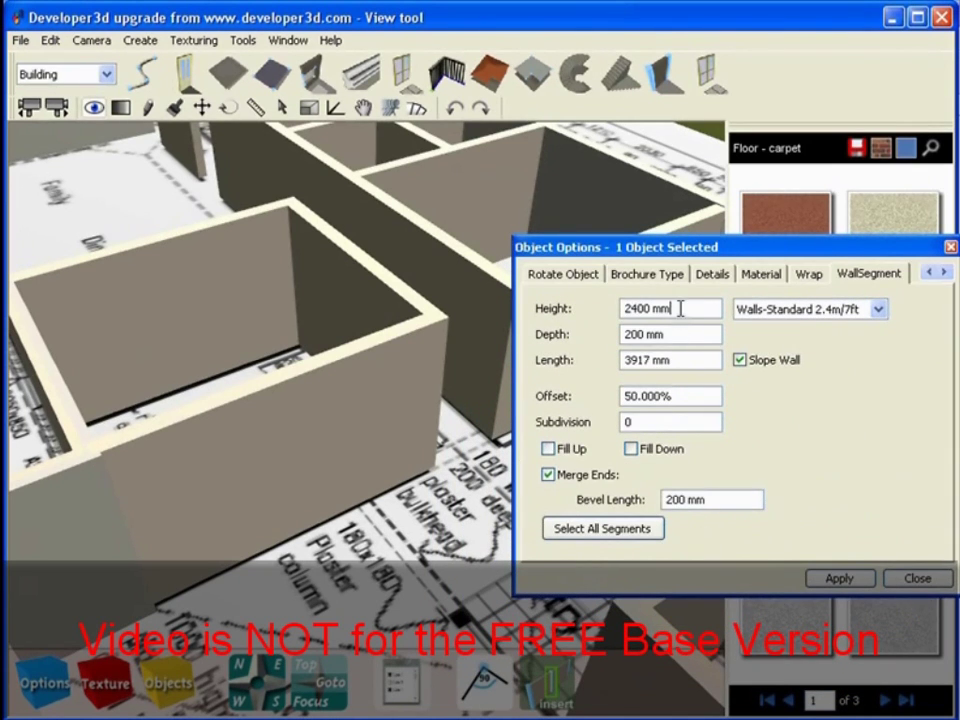
{"action": "left_click_drag", "start_coordinate": [680, 308], "coordinate": [615, 309]}
{"action": "left_click_drag", "start_coordinate": [677, 330], "coordinate": [606, 336]}
{"action": "left_click_drag", "start_coordinate": [696, 362], "coordinate": [611, 366]}
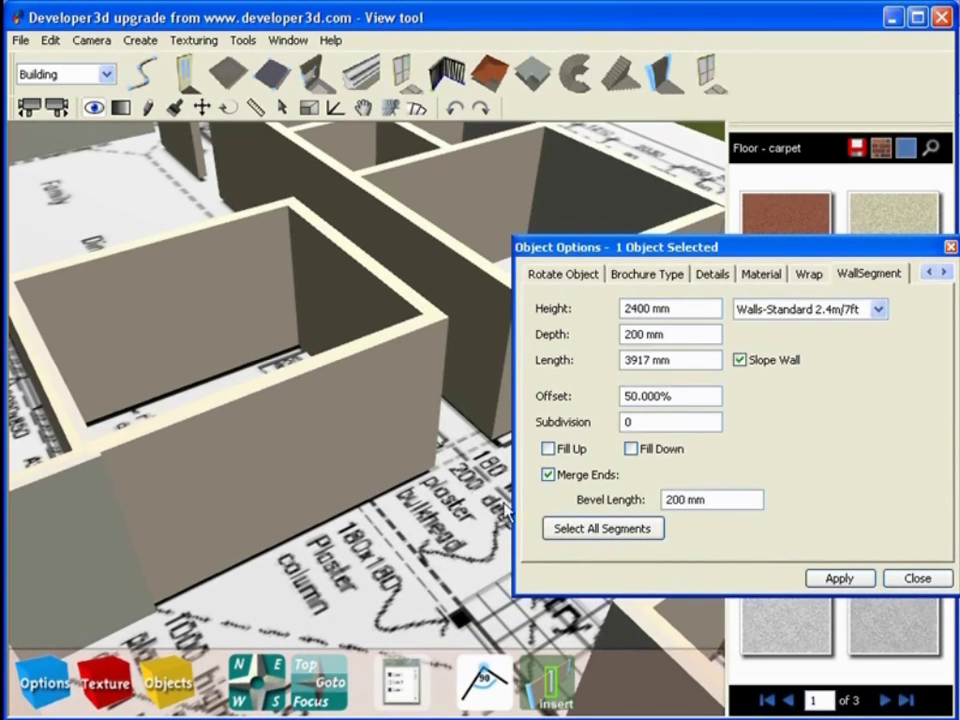
{"action": "left_click", "coordinate": [579, 530]}
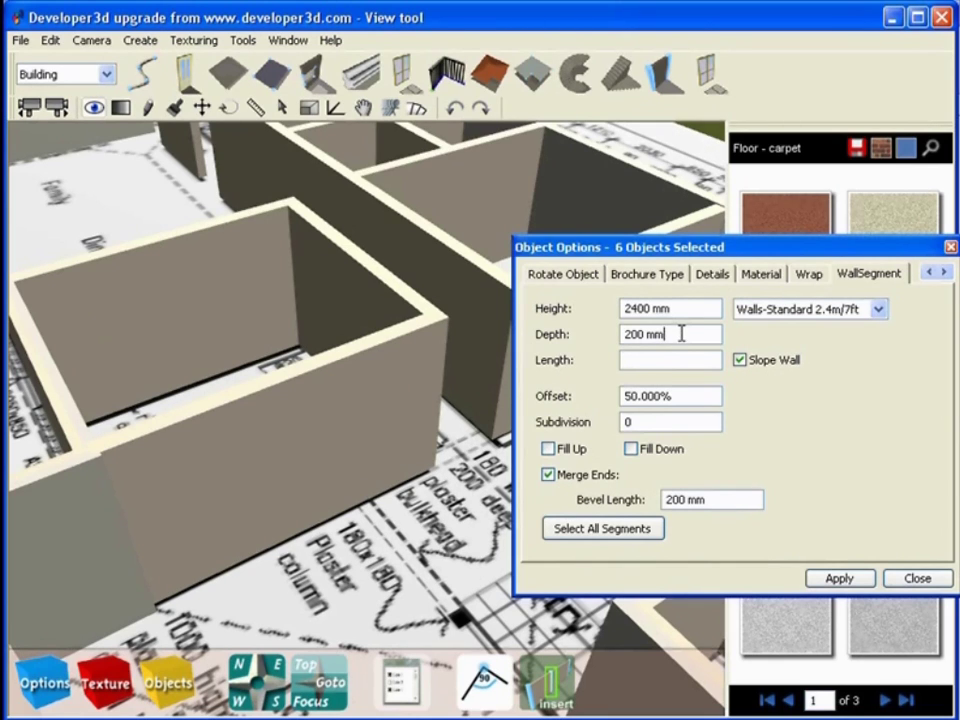
{"action": "left_click_drag", "start_coordinate": [681, 334], "coordinate": [583, 334]}
{"action": "type", "text": "90"}
{"action": "left_click", "coordinate": [838, 579]}
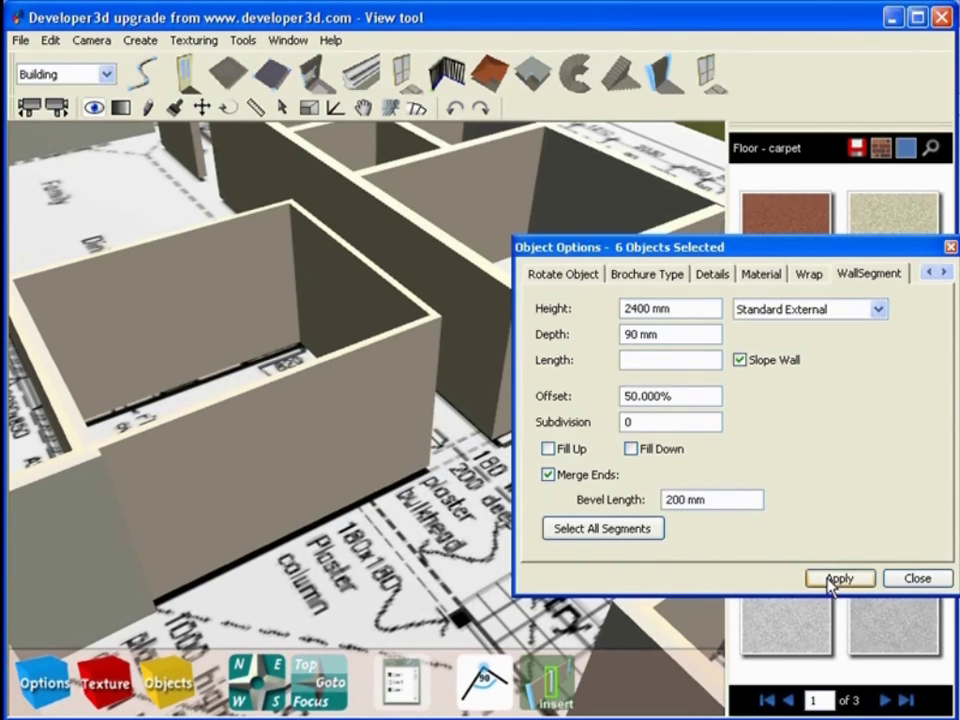
{"action": "left_click", "coordinate": [916, 579]}
Review the height and depth of a single Bed 4/Study wall segment in its object options.
{"action": "left_click_drag", "start_coordinate": [366, 385], "coordinate": [319, 600]}
{"action": "left_click", "coordinate": [319, 600]}
{"action": "left_click", "coordinate": [68, 672]}
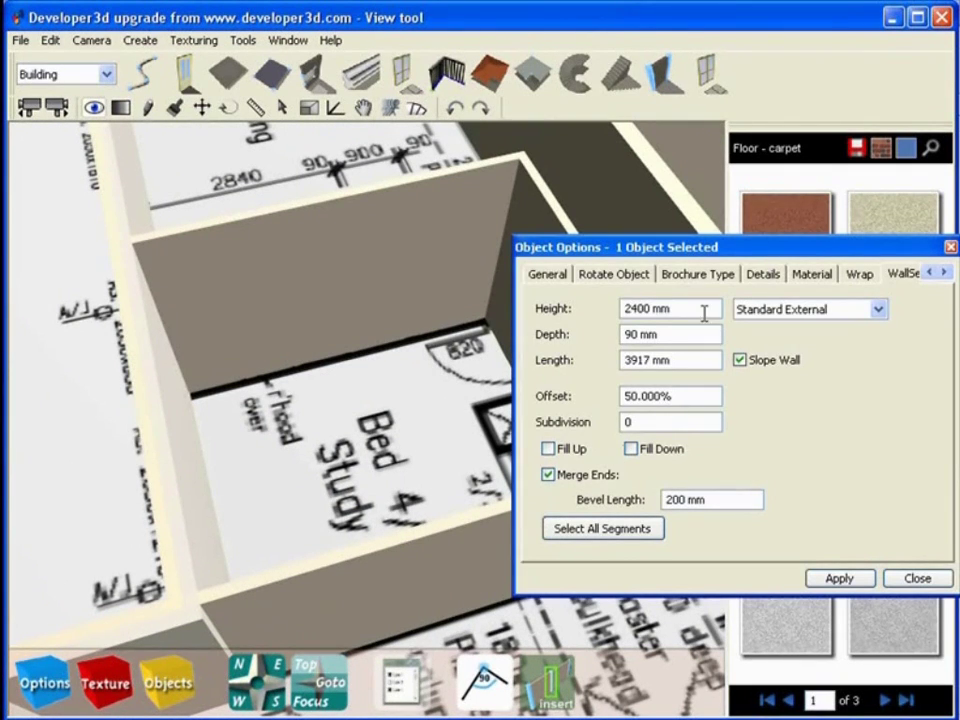
{"action": "left_click_drag", "start_coordinate": [674, 308], "coordinate": [598, 309]}
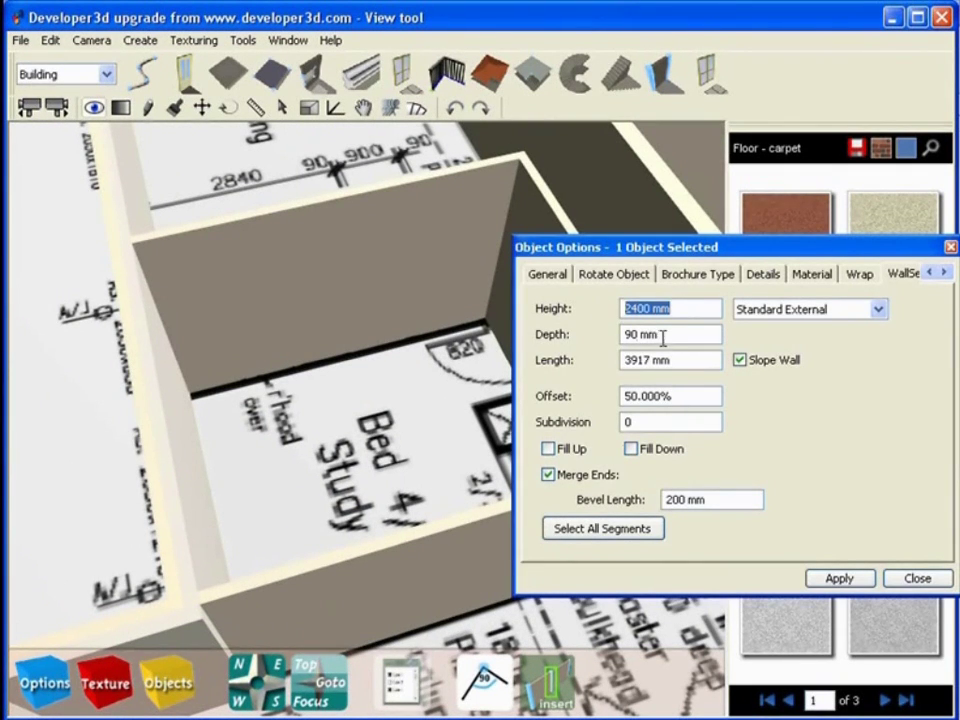
{"action": "left_click_drag", "start_coordinate": [662, 336], "coordinate": [617, 336]}
{"action": "left_click_drag", "start_coordinate": [690, 310], "coordinate": [612, 322]}
{"action": "left_click_drag", "start_coordinate": [676, 334], "coordinate": [621, 333]}
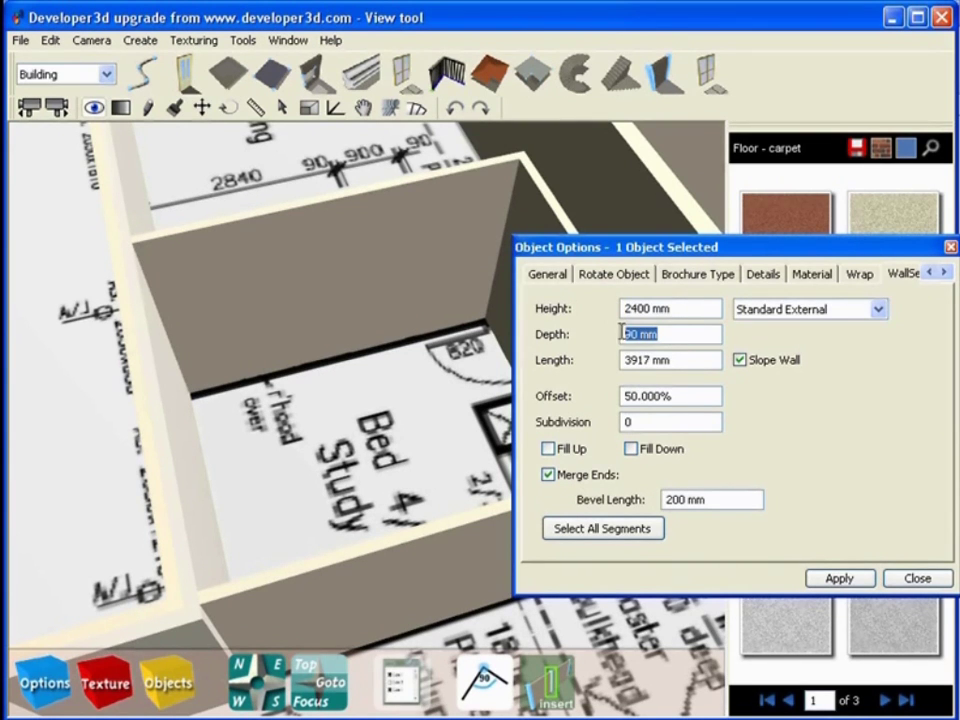
{"action": "left_click", "coordinate": [915, 580]}
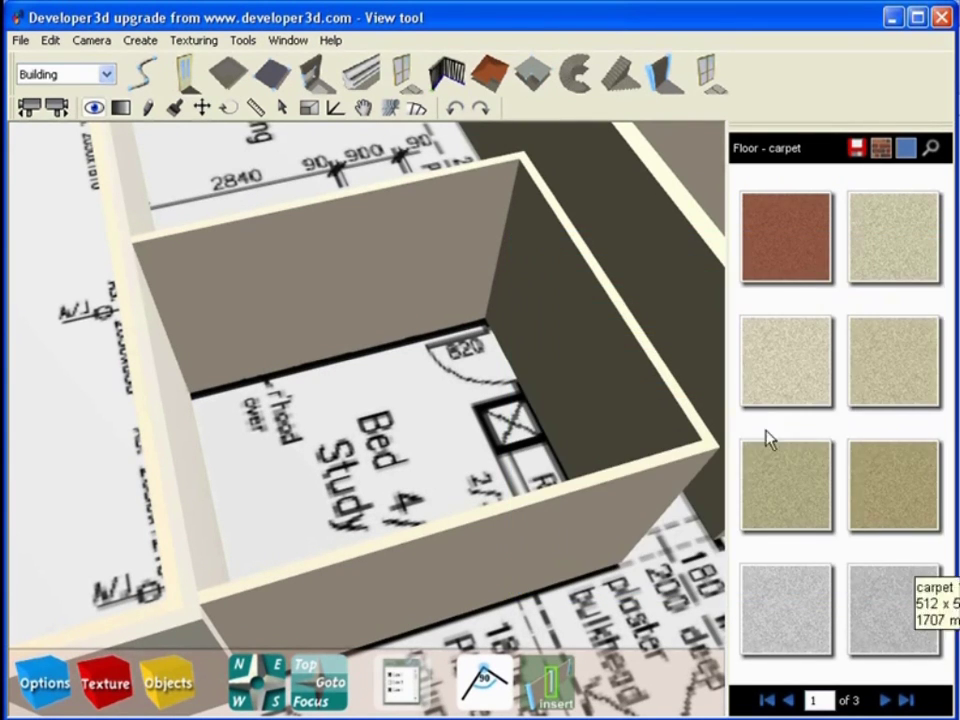
Extend the long inner wall from the Master Bed corner toward the entry, following the plan.
{"action": "key", "text": "Up"}
{"action": "key", "text": "Down"}
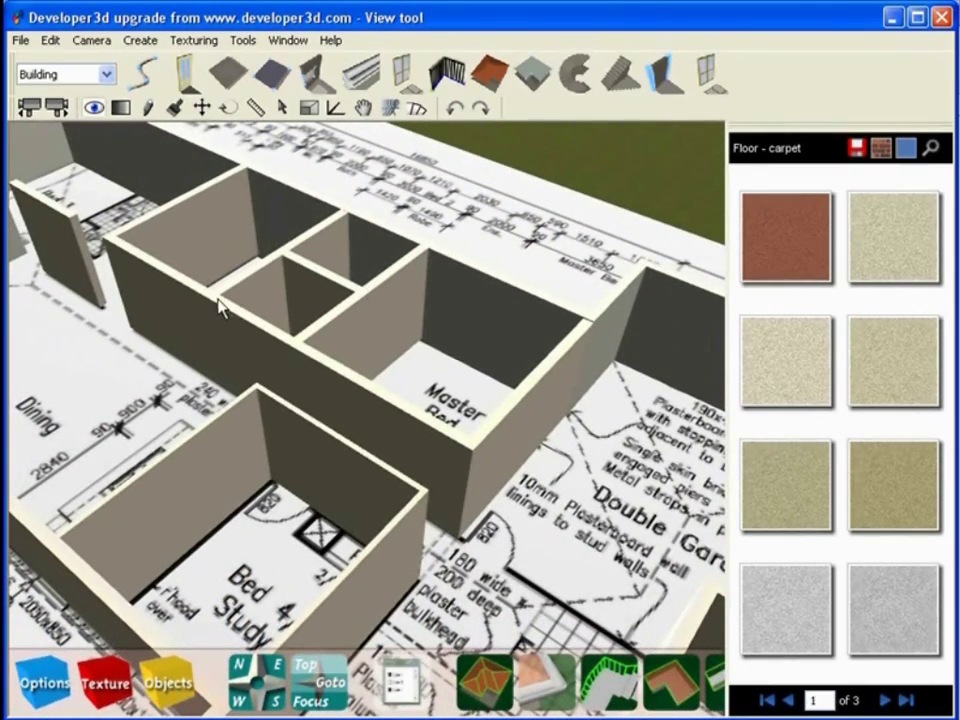
{"action": "left_click", "coordinate": [150, 108]}
{"action": "left_click", "coordinate": [474, 450]}
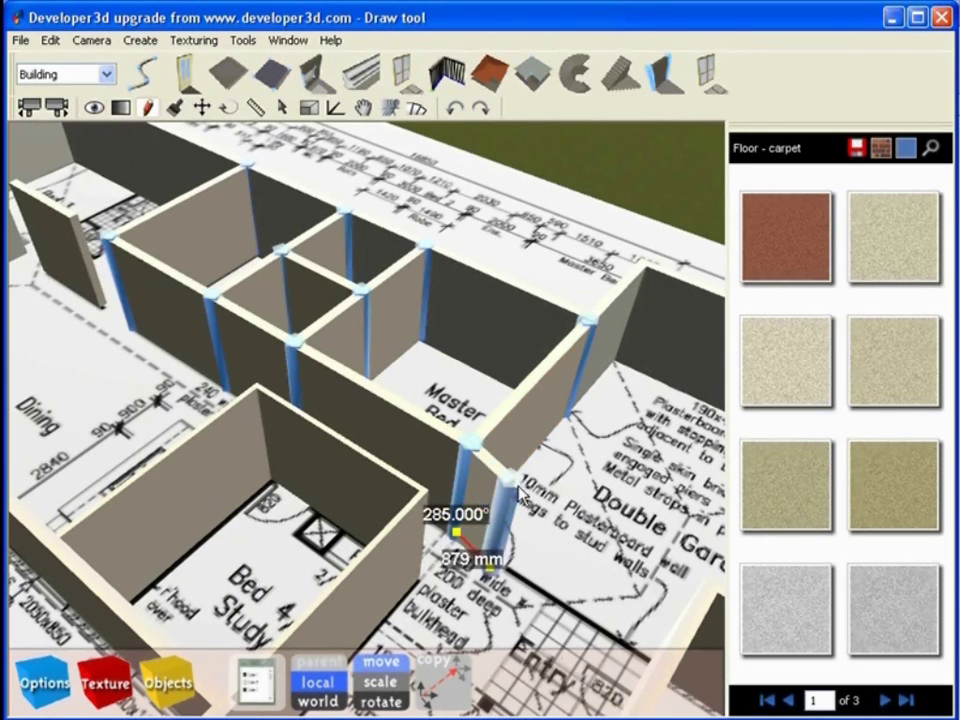
{"action": "left_click", "coordinate": [541, 505]}
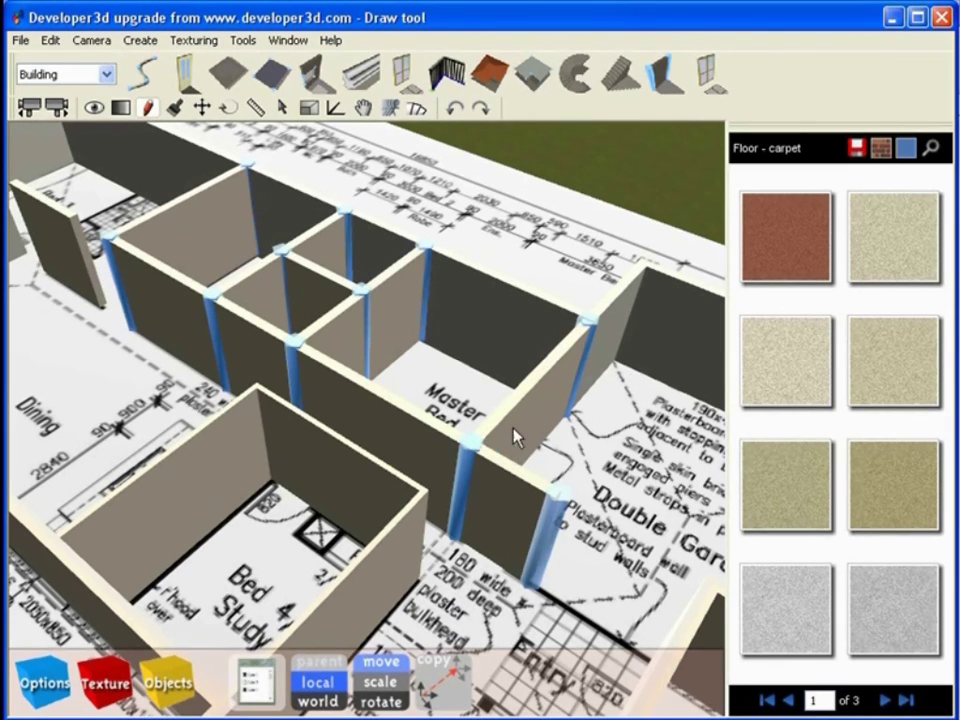
{"action": "left_click", "coordinate": [94, 108]}
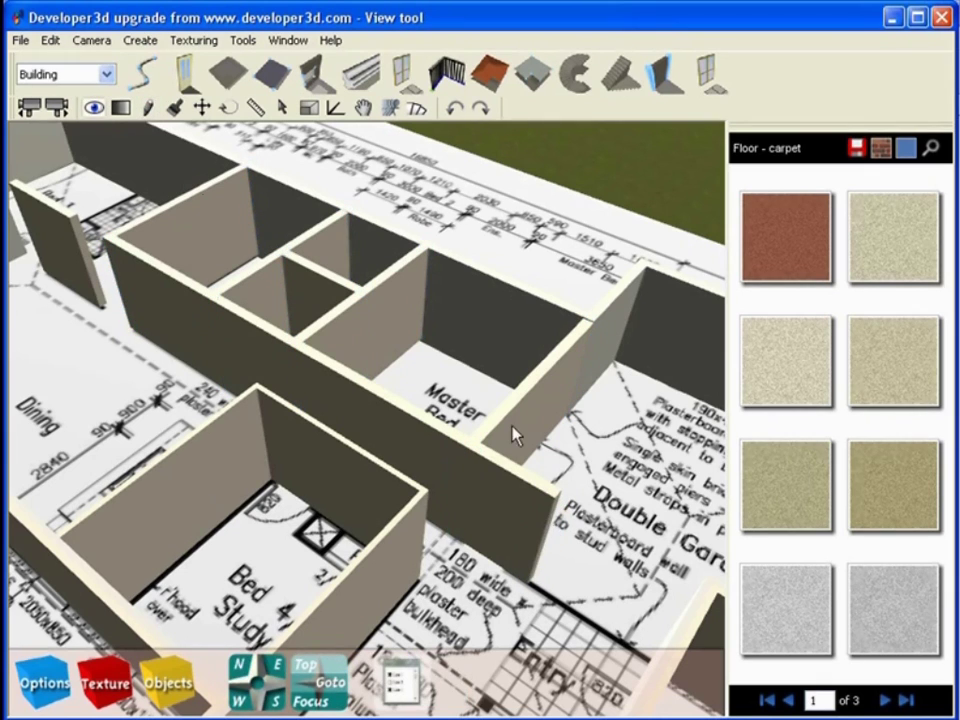
Set the depth of all wall segments connected to the Master Bed wall to 90 mm.
{"action": "left_click", "coordinate": [44, 680]}
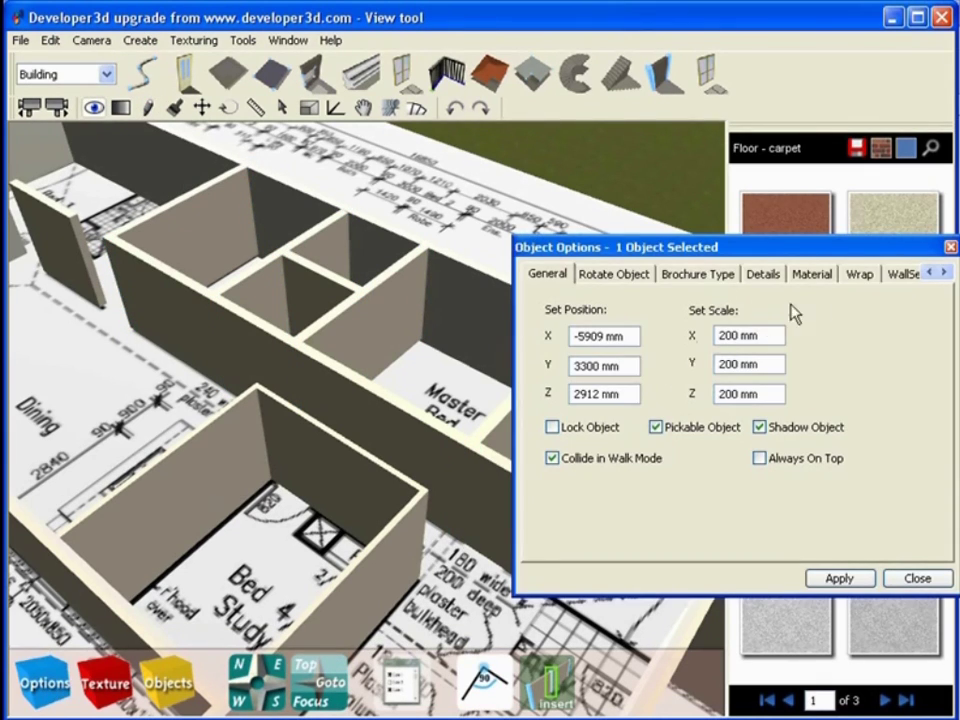
{"action": "left_click", "coordinate": [905, 274]}
{"action": "left_click", "coordinate": [605, 529]}
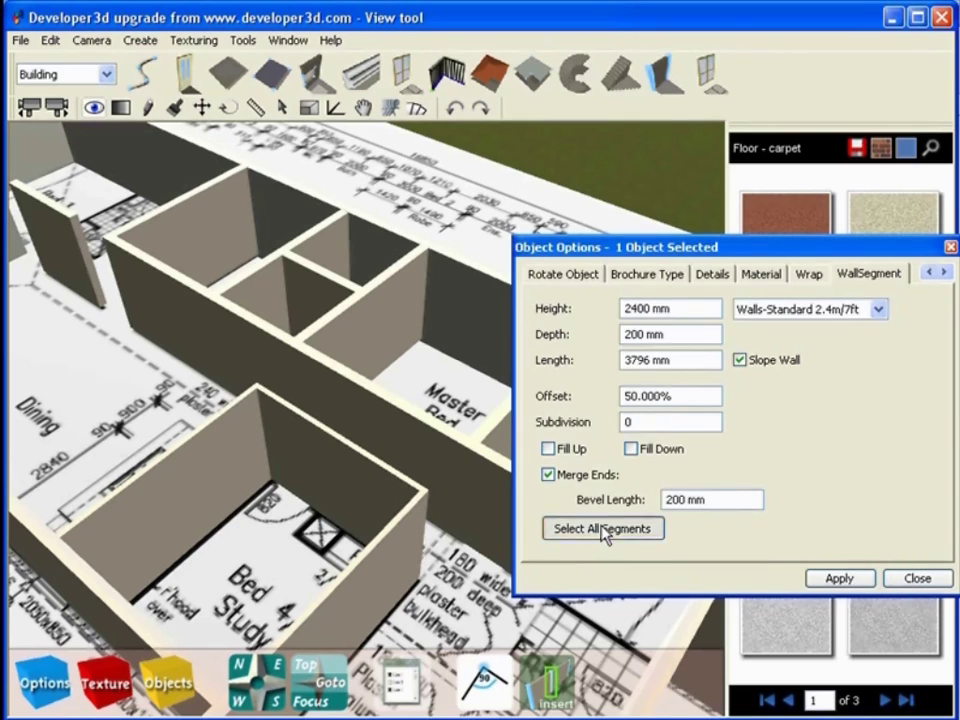
{"action": "left_click", "coordinate": [612, 333]}
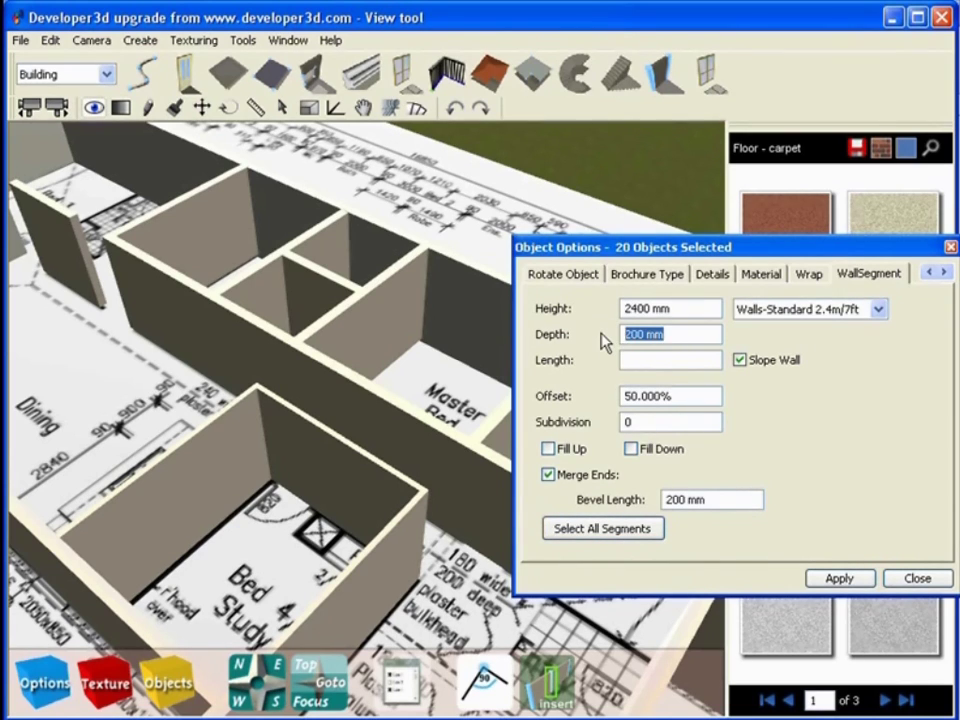
{"action": "type", "text": "90"}
{"action": "left_click", "coordinate": [839, 582]}
{"action": "left_click", "coordinate": [915, 579]}
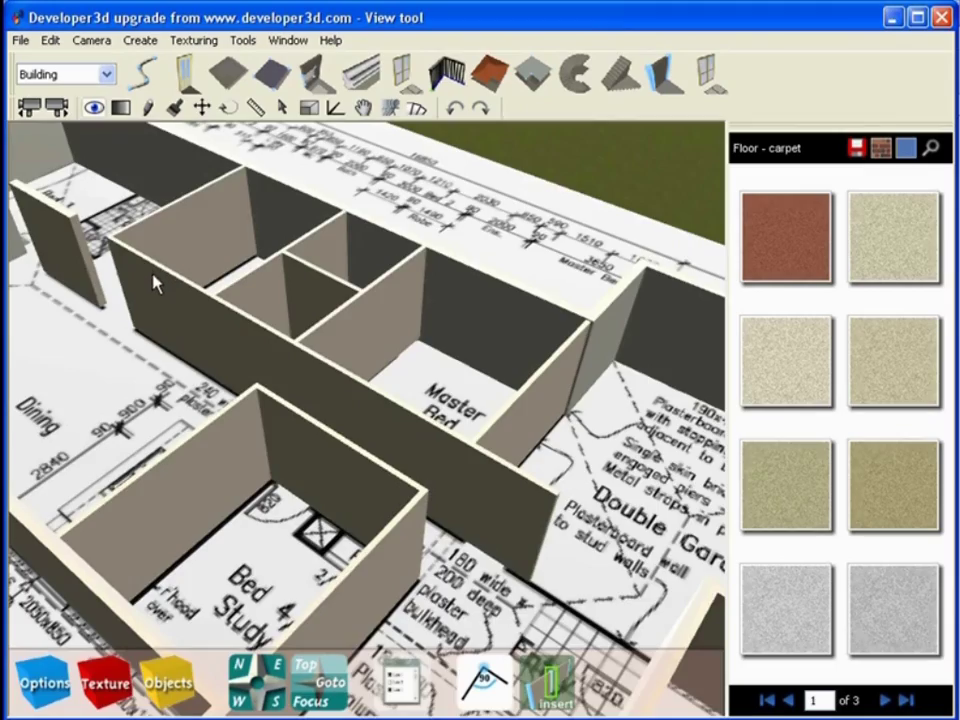
Delete the freestanding wall between the Family area and the laundry and bath.
{"action": "scroll", "coordinate": [152, 281], "scroll_direction": "down", "scroll_amount": 6}
{"action": "left_click_drag", "start_coordinate": [366, 380], "coordinate": [440, 465]}
{"action": "scroll", "coordinate": [366, 385], "scroll_direction": "up", "scroll_amount": 4}
{"action": "left_click_drag", "start_coordinate": [366, 385], "coordinate": [375, 480]}
{"action": "scroll", "coordinate": [420, 463], "scroll_direction": "up", "scroll_amount": 4}
{"action": "left_click_drag", "start_coordinate": [400, 400], "coordinate": [362, 330]}
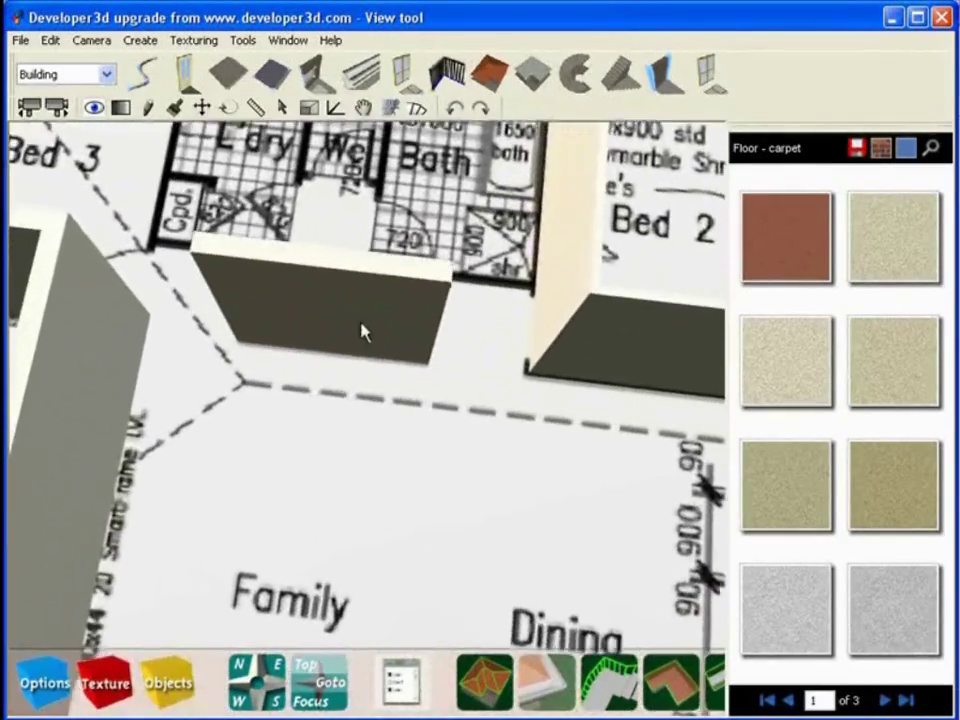
{"action": "left_click", "coordinate": [359, 330]}
{"action": "key", "text": "Delete"}
Draw a straight wall about 2300 mm long over the freestanding wall line between the Family area and the bath.
{"action": "scroll", "coordinate": [317, 354], "scroll_direction": "up", "scroll_amount": 3}
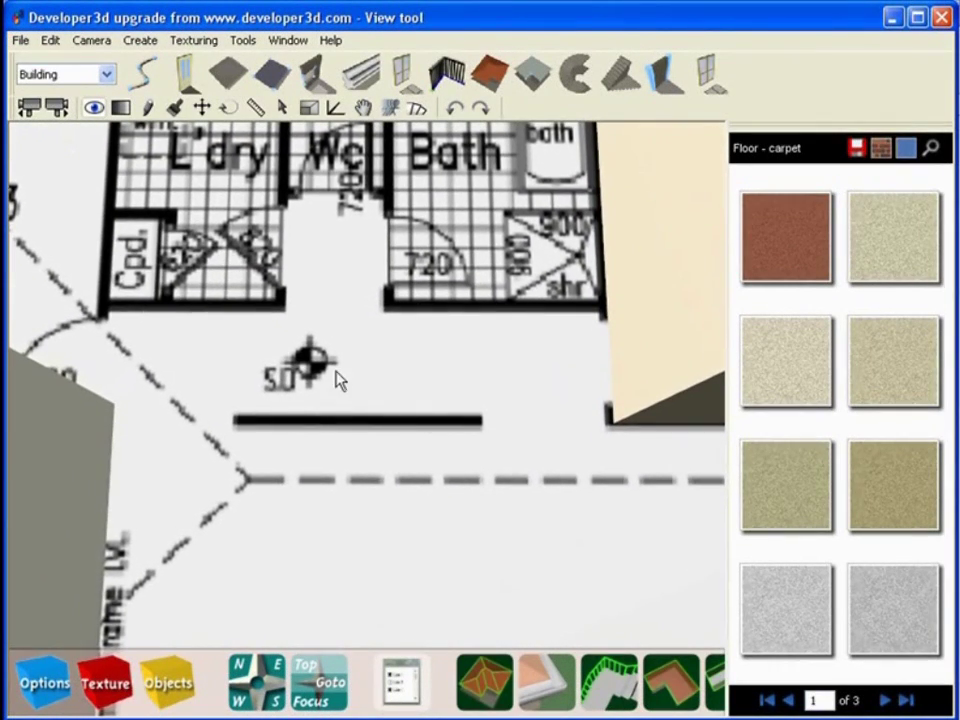
{"action": "left_click", "coordinate": [658, 80]}
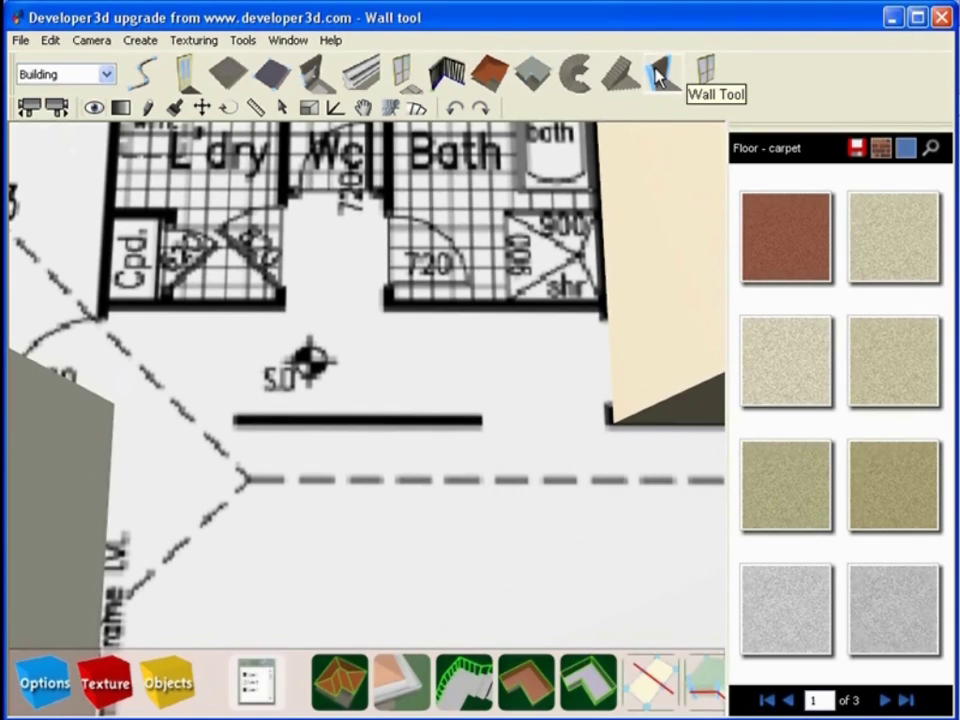
{"action": "left_click", "coordinate": [236, 421]}
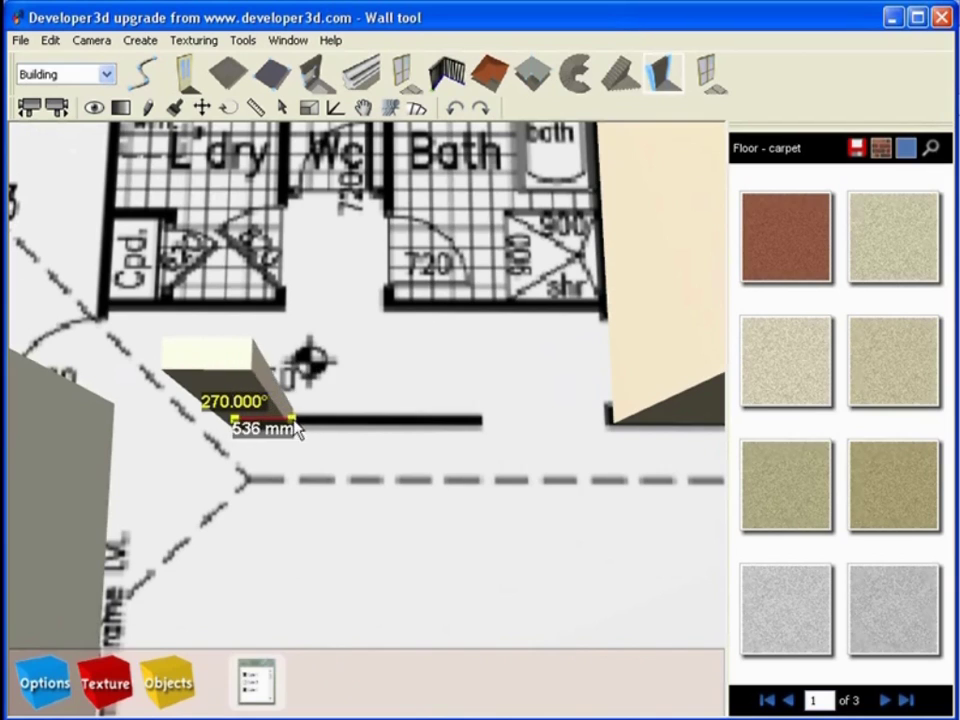
{"action": "left_click", "coordinate": [484, 427]}
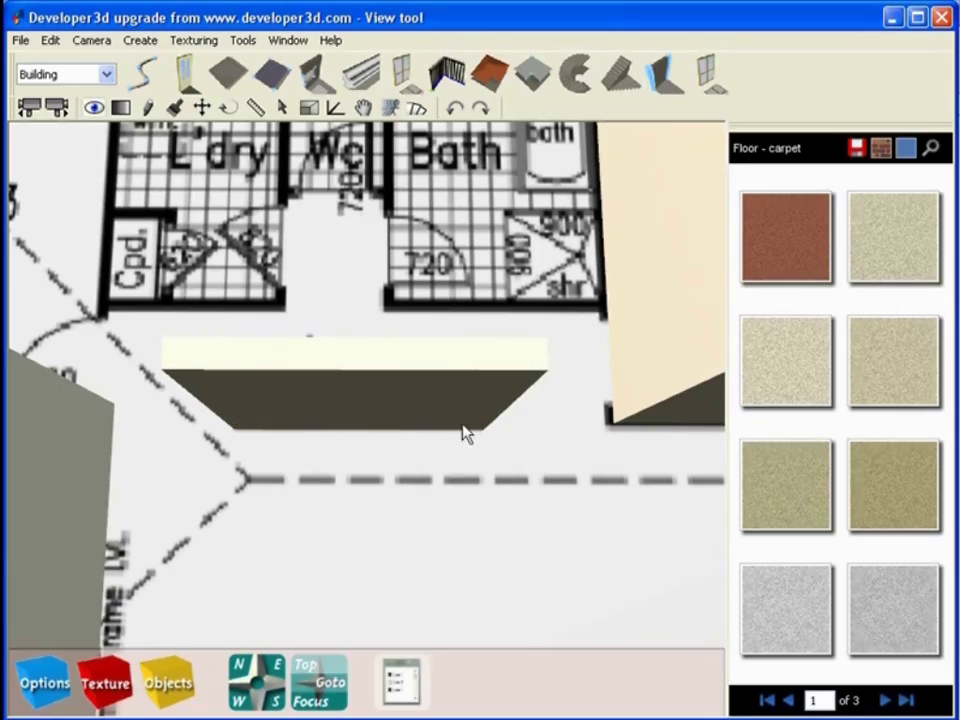
Examine the height, depth and length settings of the freestanding wall segment beside the Family area.
{"action": "scroll", "coordinate": [424, 450], "scroll_direction": "down", "scroll_amount": 4}
{"action": "left_click_drag", "start_coordinate": [424, 450], "coordinate": [280, 415]}
{"action": "left_click_drag", "start_coordinate": [372, 385], "coordinate": [375, 364]}
{"action": "scroll", "coordinate": [375, 364], "scroll_direction": "up", "scroll_amount": 3}
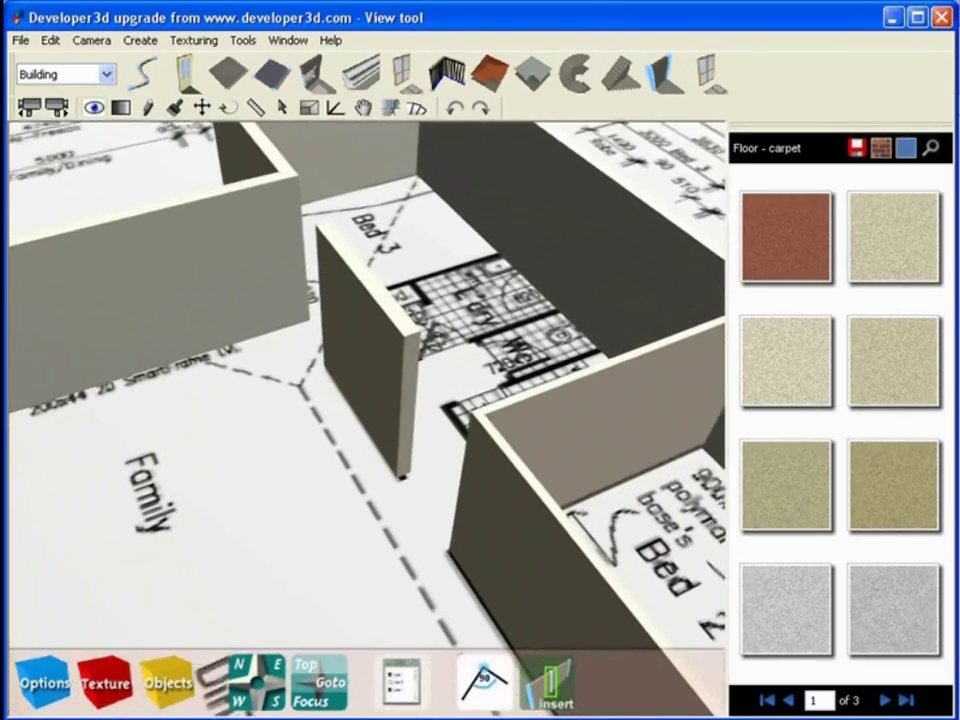
{"action": "left_click", "coordinate": [40, 683]}
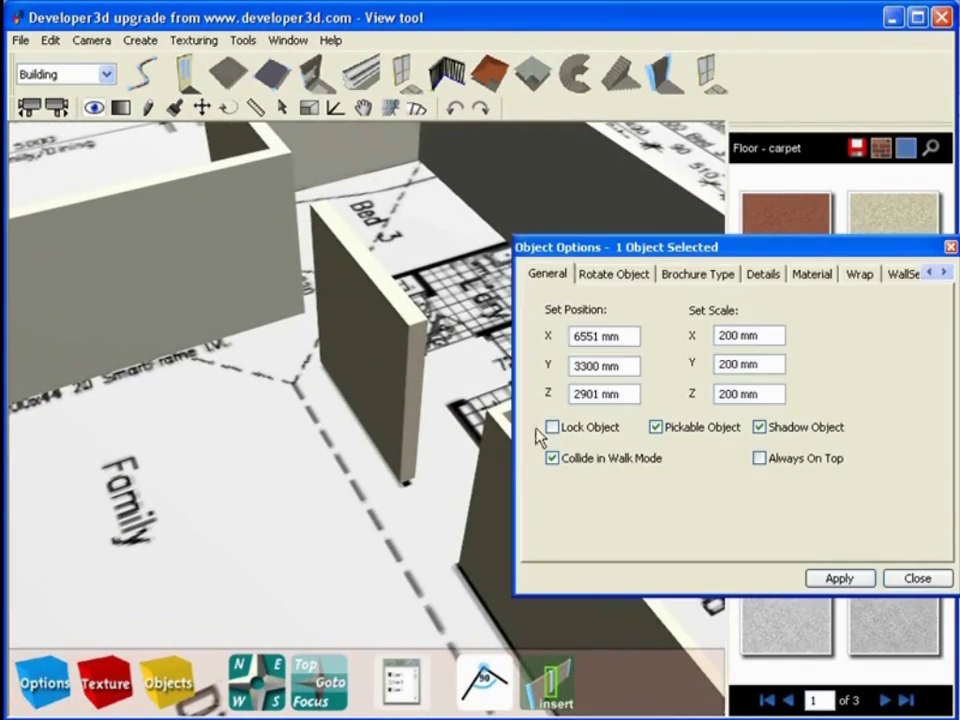
{"action": "left_click", "coordinate": [900, 277]}
{"action": "left_click_drag", "start_coordinate": [680, 309], "coordinate": [607, 309]}
{"action": "left_click_drag", "start_coordinate": [680, 335], "coordinate": [577, 334]}
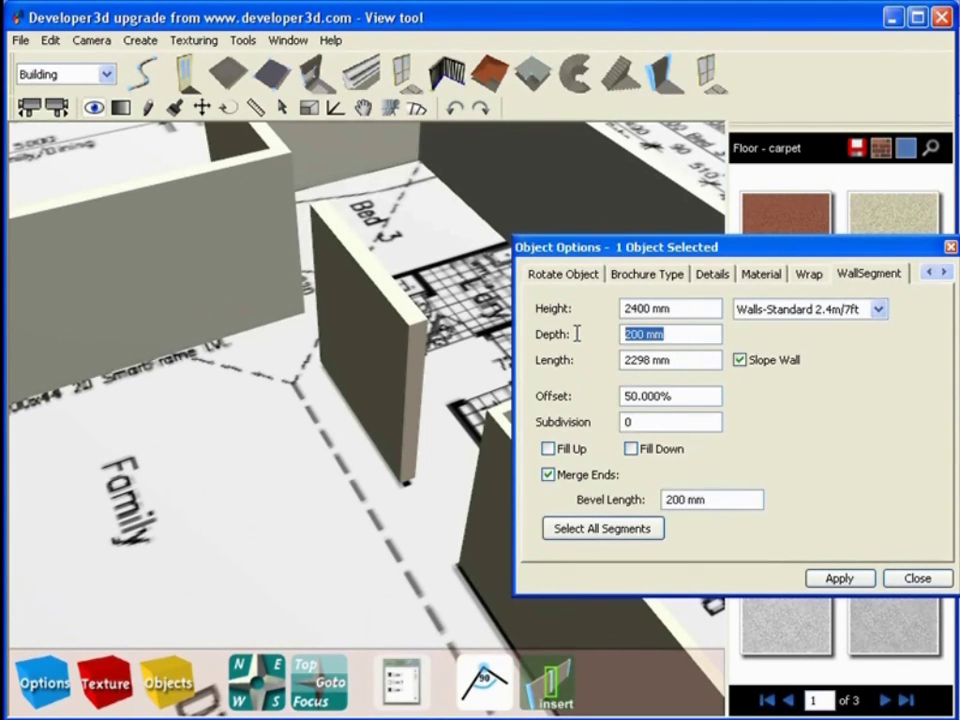
{"action": "left_click", "coordinate": [380, 314]}
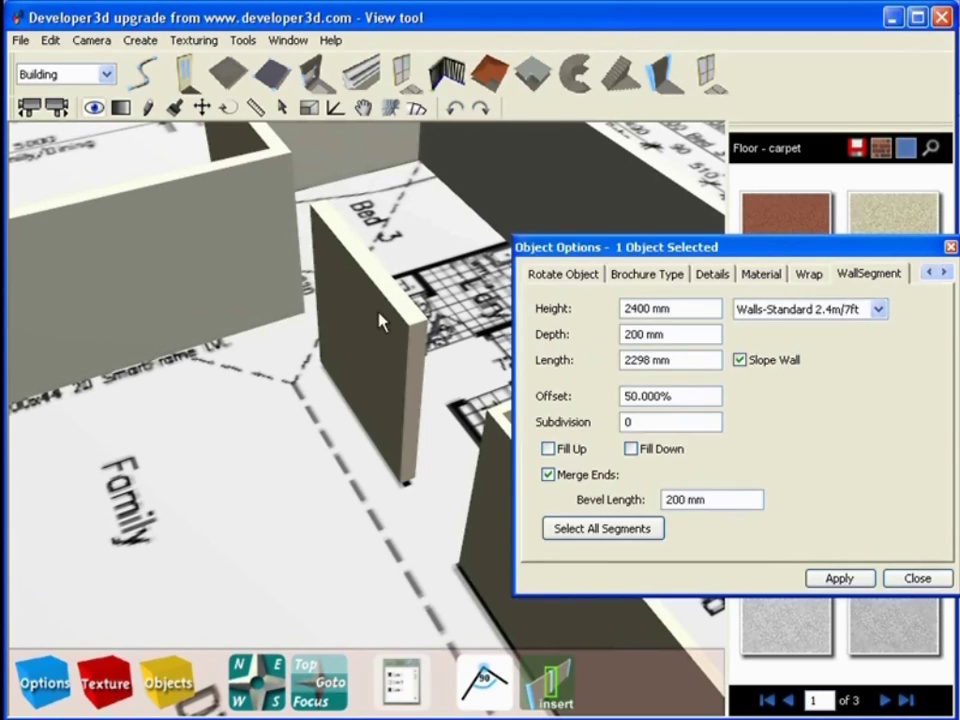
{"action": "left_click_drag", "start_coordinate": [688, 359], "coordinate": [628, 360]}
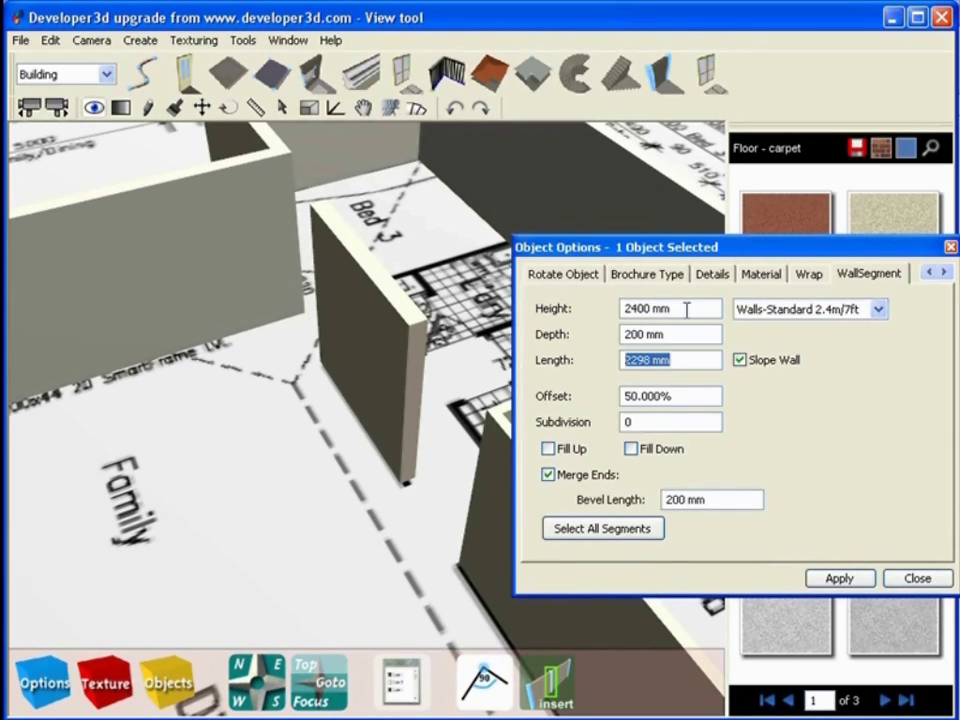
{"action": "left_click_drag", "start_coordinate": [687, 313], "coordinate": [626, 309]}
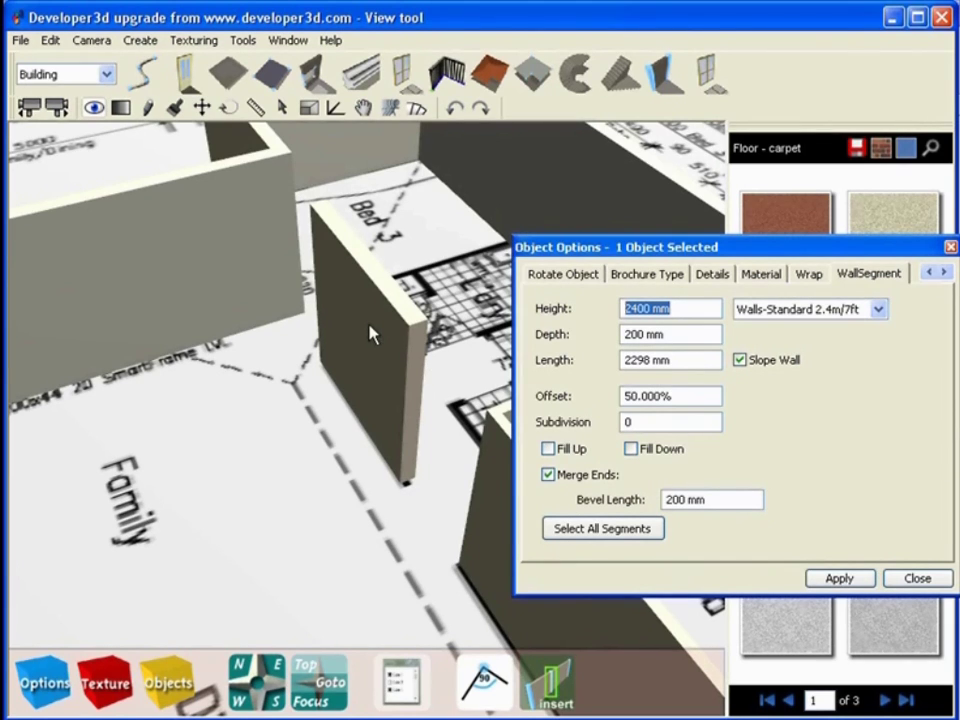
{"action": "left_click", "coordinate": [370, 335]}
Set the freestanding wall's height to 3000 mm and its depth to 90 mm.
{"action": "left_click_drag", "start_coordinate": [689, 310], "coordinate": [603, 310]}
{"action": "type", "text": "3000"}
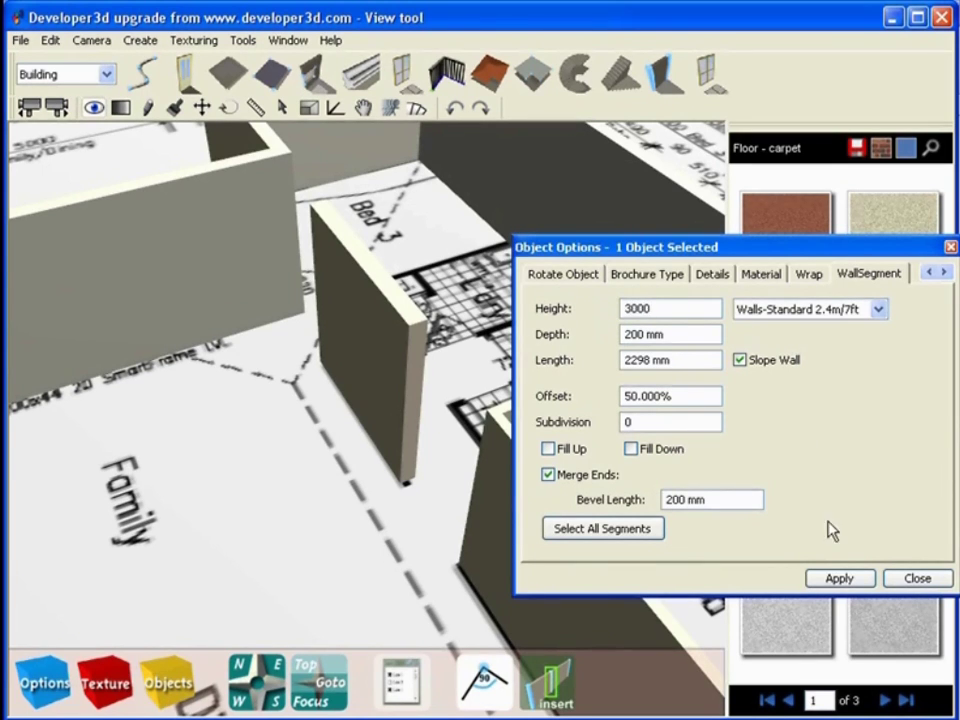
{"action": "left_click", "coordinate": [833, 577]}
{"action": "left_click_drag", "start_coordinate": [675, 334], "coordinate": [596, 347]}
{"action": "type", "text": "90"}
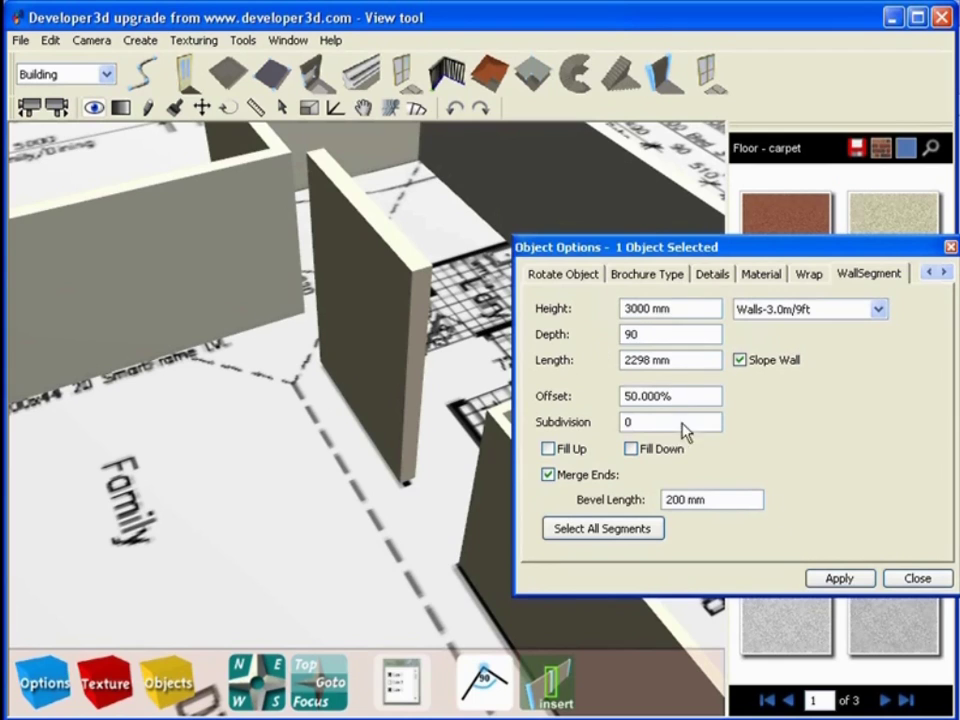
{"action": "left_click", "coordinate": [830, 584]}
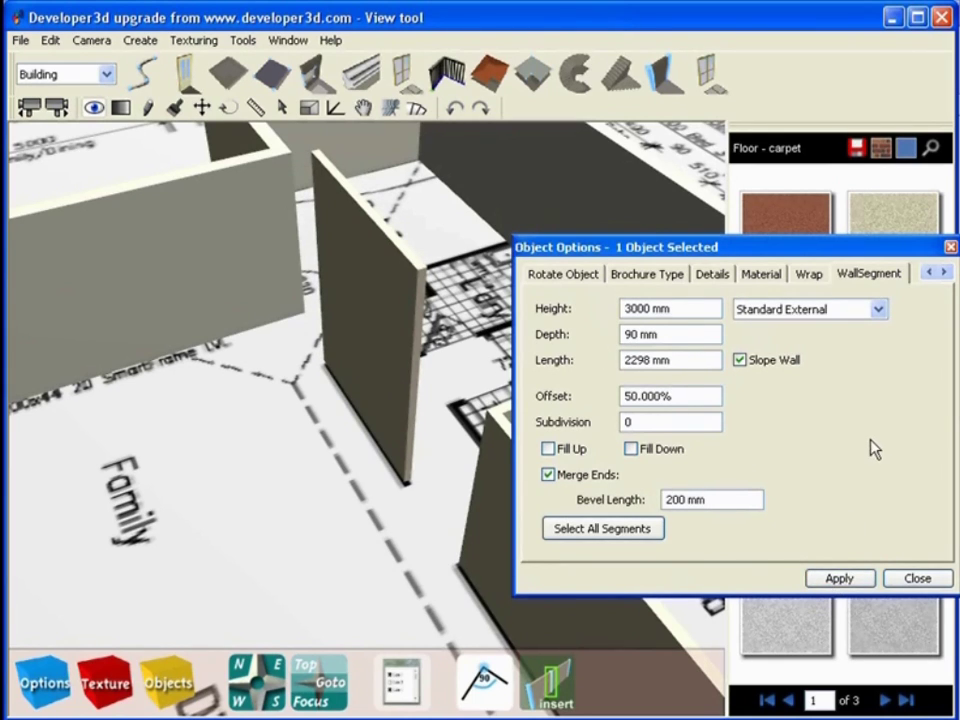
Undo the freestanding wall's depth and height changes and close its object options.
{"action": "left_click", "coordinate": [455, 112]}
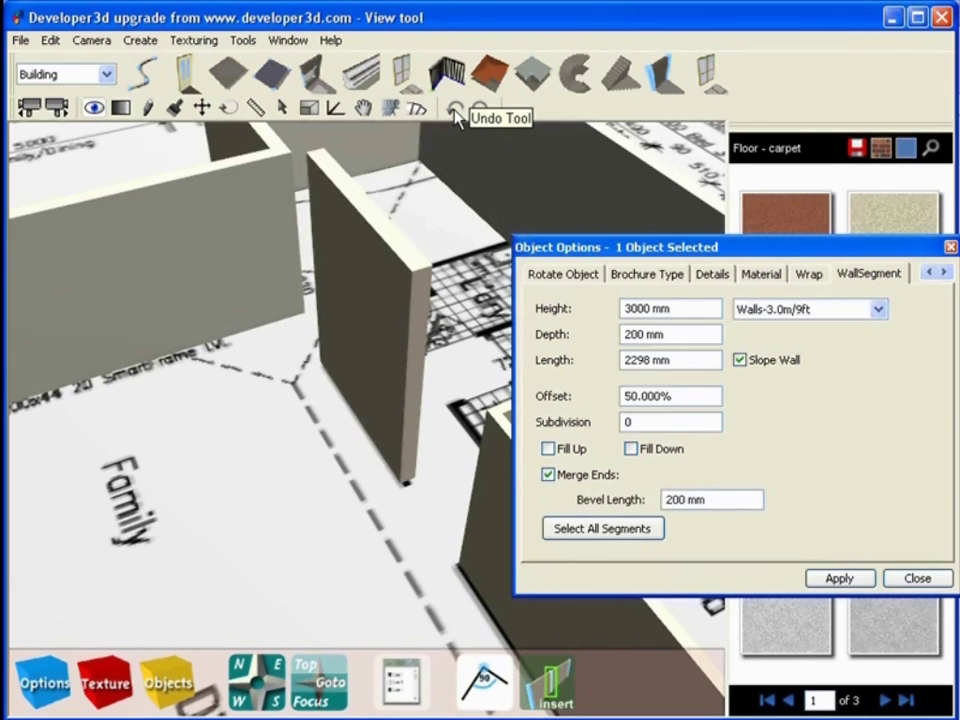
{"action": "left_click", "coordinate": [455, 112]}
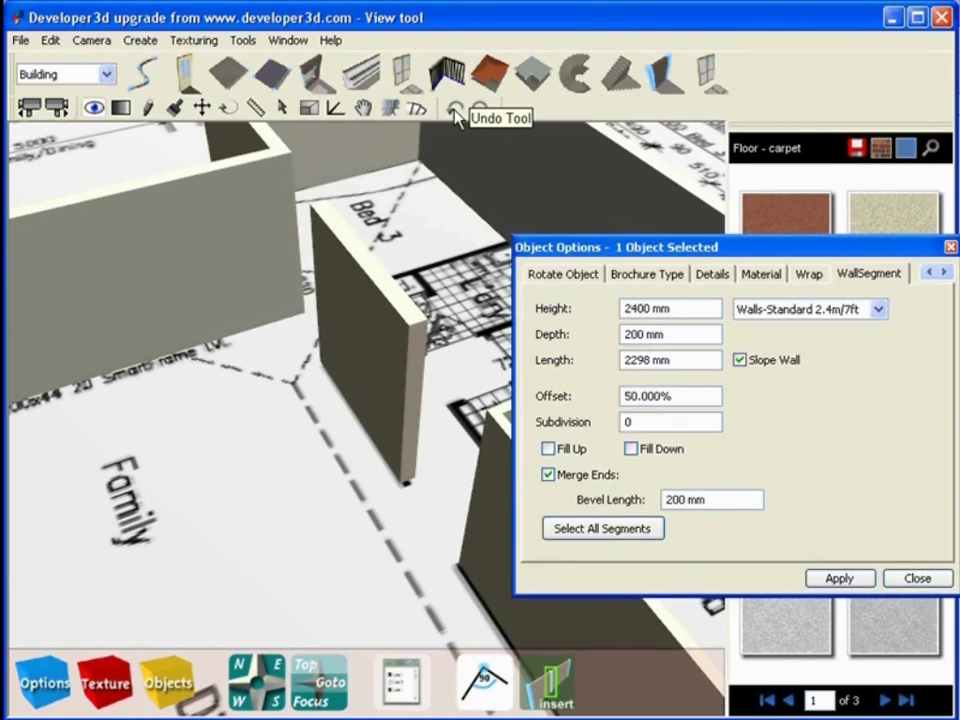
{"action": "left_click", "coordinate": [951, 247]}
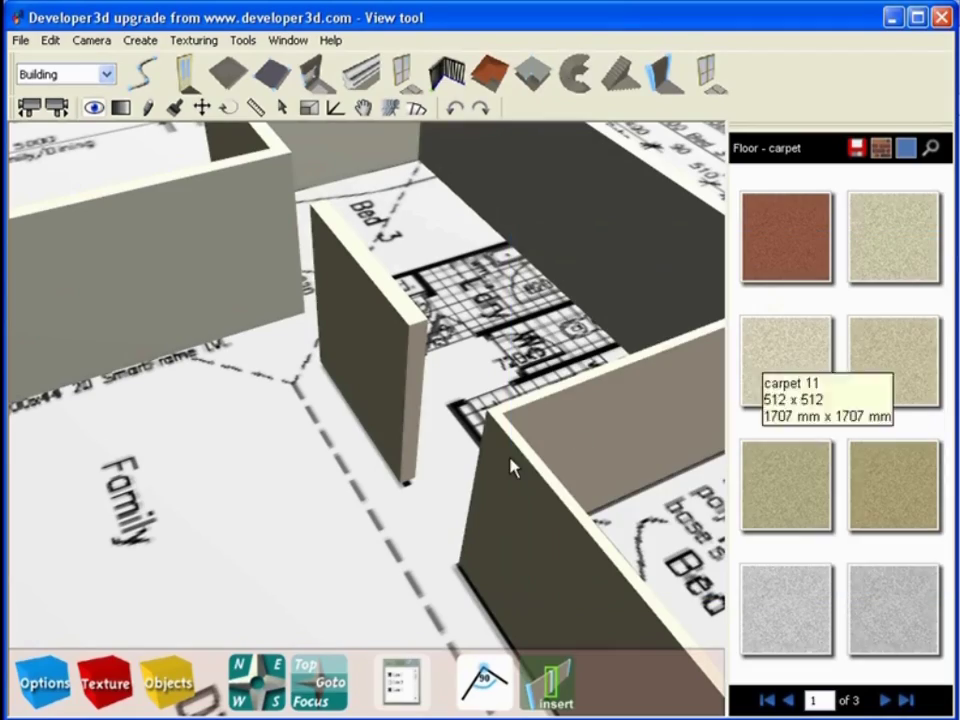
{"action": "scroll", "coordinate": [509, 464], "scroll_direction": "down", "scroll_amount": 8}
{"action": "left_click", "coordinate": [455, 540]}
{"action": "left_click_drag", "start_coordinate": [455, 540], "coordinate": [85, 530]}
{"action": "left_click_drag", "start_coordinate": [450, 518], "coordinate": [450, 529]}
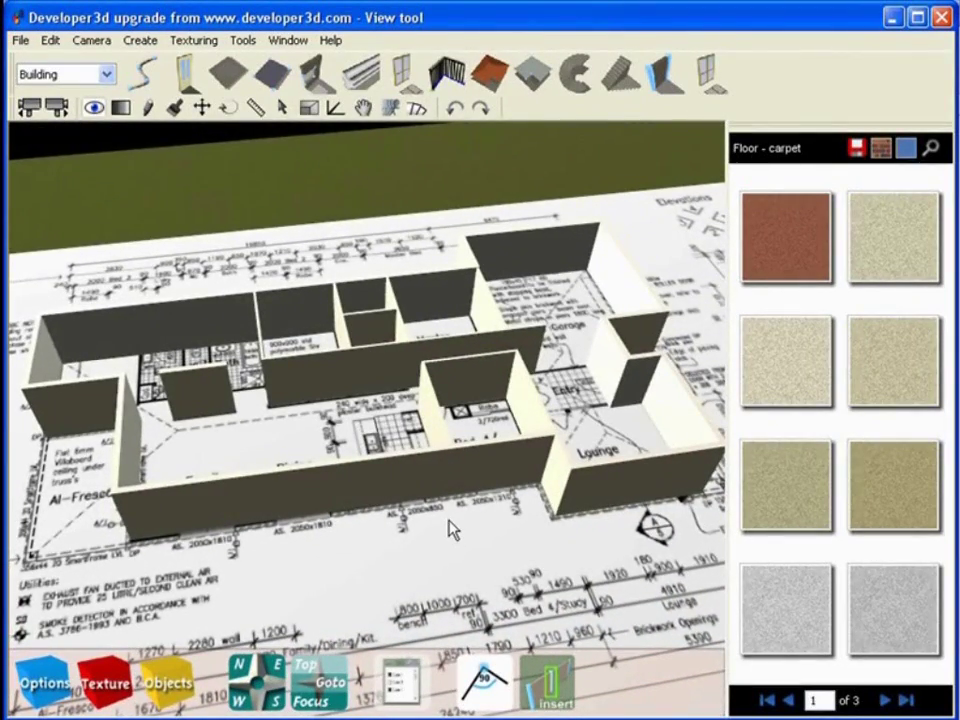
{"action": "key", "text": "Home"}
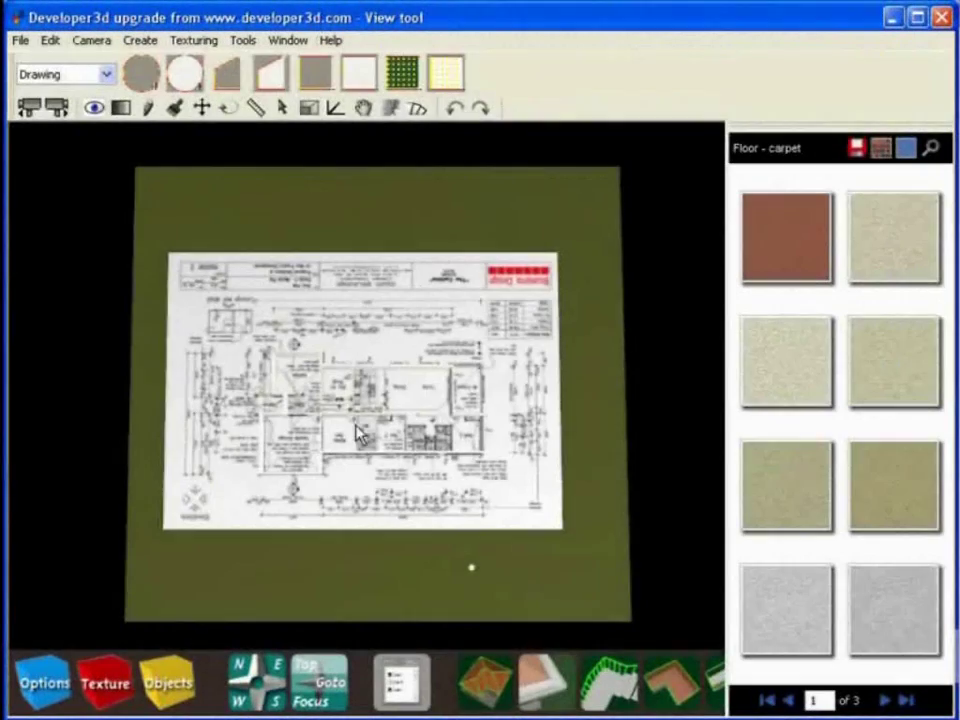
Examine the house's walls and rooms over the floor plan up close from above.
{"action": "scroll", "coordinate": [381, 467], "scroll_direction": "up", "scroll_amount": 5}
{"action": "left_click_drag", "start_coordinate": [400, 466], "coordinate": [265, 365]}
{"action": "mouse_move", "coordinate": [350, 488]}
{"action": "left_mouse_down"}
{"action": "mouse_move", "coordinate": [391, 451]}
{"action": "mouse_move", "coordinate": [536, 469]}
{"action": "mouse_move", "coordinate": [365, 450]}
{"action": "mouse_move", "coordinate": [328, 461]}
{"action": "mouse_move", "coordinate": [349, 493]}
{"action": "mouse_move", "coordinate": [430, 482]}
{"action": "mouse_move", "coordinate": [410, 441]}
{"action": "mouse_move", "coordinate": [334, 482]}
{"action": "left_mouse_up"}
{"action": "scroll", "coordinate": [349, 493], "scroll_direction": "up", "scroll_amount": 3}
{"action": "left_click", "coordinate": [378, 485]}
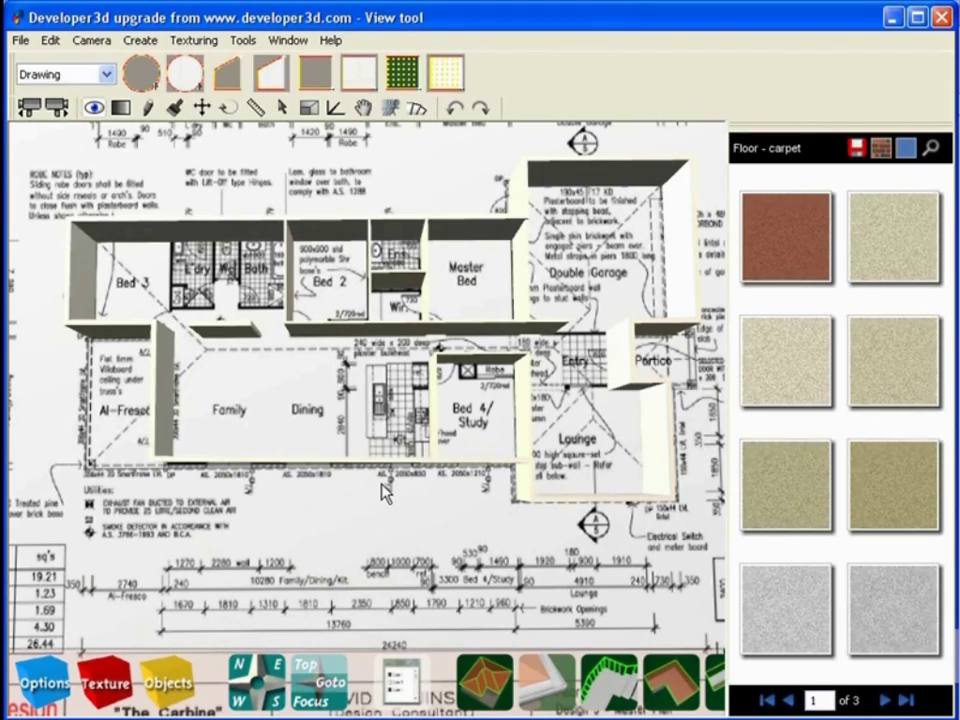
{"action": "left_click", "coordinate": [287, 397]}
{"action": "scroll", "coordinate": [287, 397], "scroll_direction": "up", "scroll_amount": 3}
{"action": "left_click_drag", "start_coordinate": [287, 397], "coordinate": [213, 318]}
{"action": "scroll", "coordinate": [317, 454], "scroll_direction": "up", "scroll_amount": 3}
Make the whole house floor opaque white and return it to transparent over the plan.
{"action": "left_click", "coordinate": [121, 107]}
{"action": "left_click_drag", "start_coordinate": [439, 446], "coordinate": [338, 428]}
{"action": "key", "text": "Escape"}
{"action": "scroll", "coordinate": [345, 425], "scroll_direction": "down", "scroll_amount": 5}
{"action": "left_click_drag", "start_coordinate": [532, 361], "coordinate": [515, 375]}
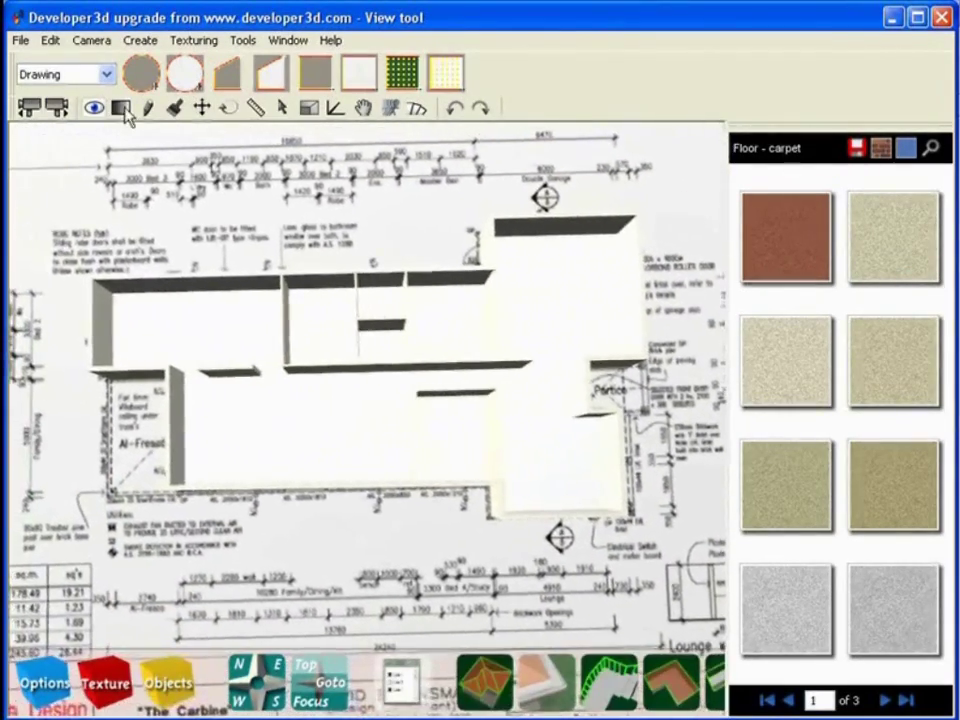
{"action": "left_click", "coordinate": [121, 108]}
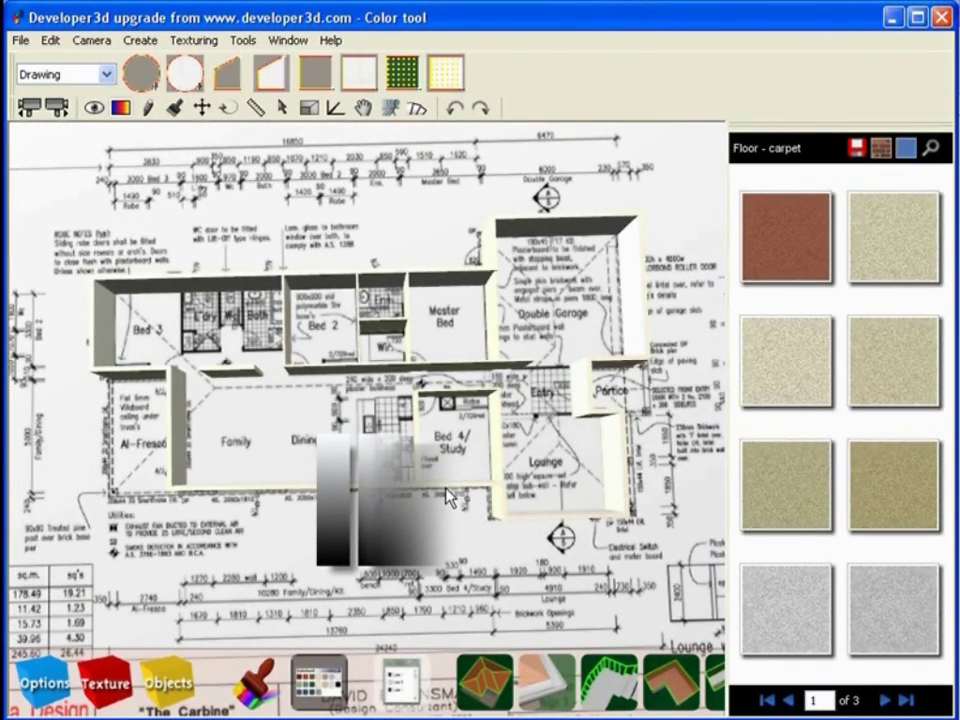
{"action": "key", "text": "v"}
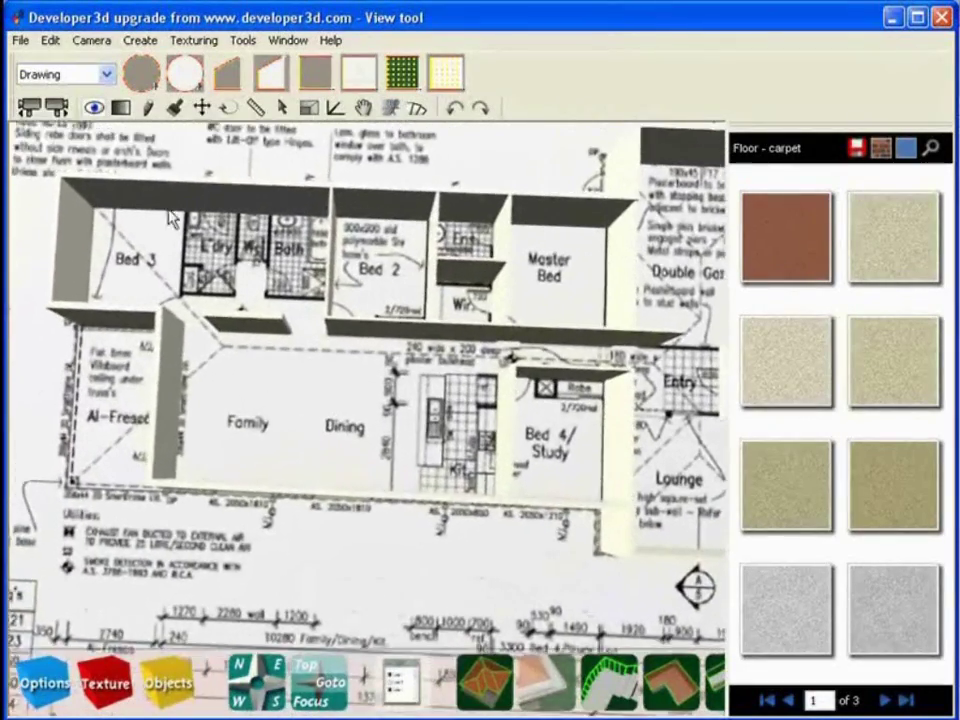
Make the house floor opaque again and apply an olive-beige carpet texture to it.
{"action": "left_click", "coordinate": [122, 108]}
{"action": "left_click", "coordinate": [338, 398]}
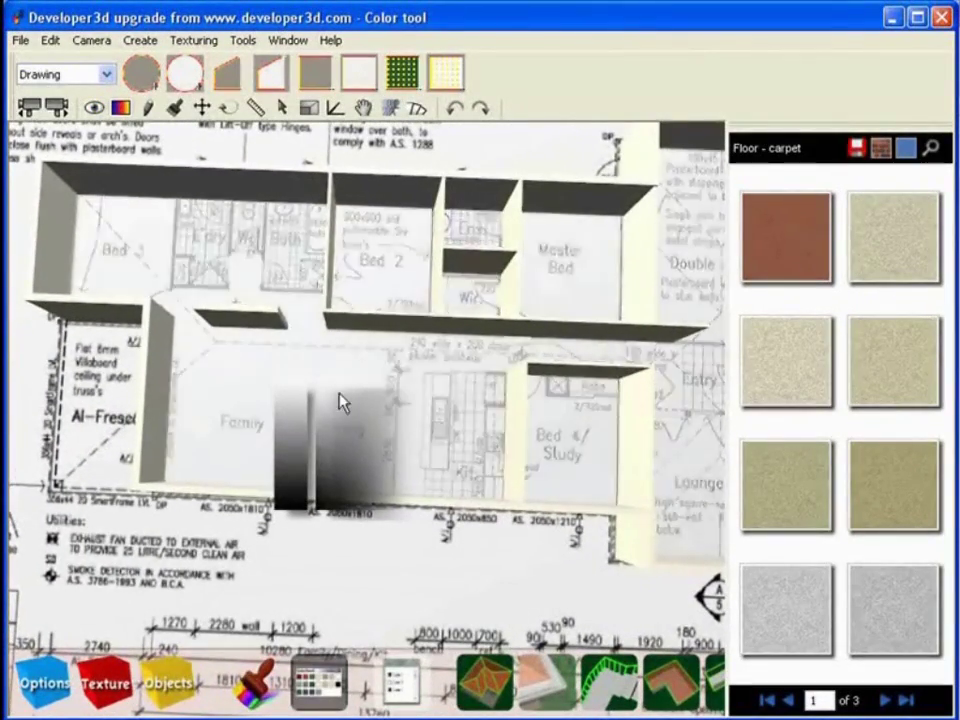
{"action": "key", "text": "Escape"}
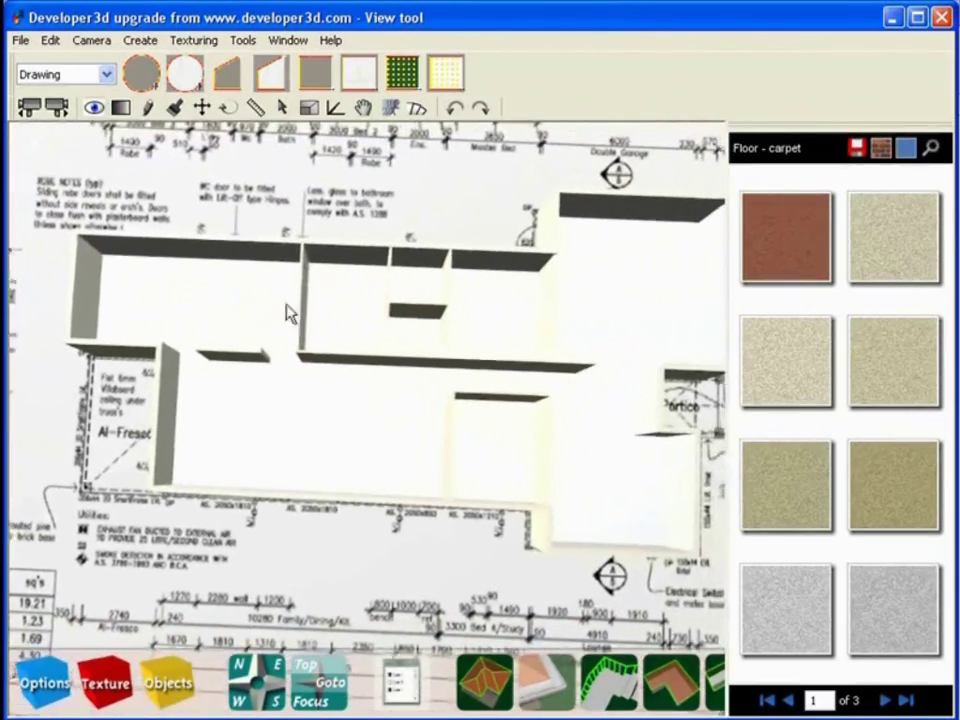
{"action": "left_click", "coordinate": [786, 485]}
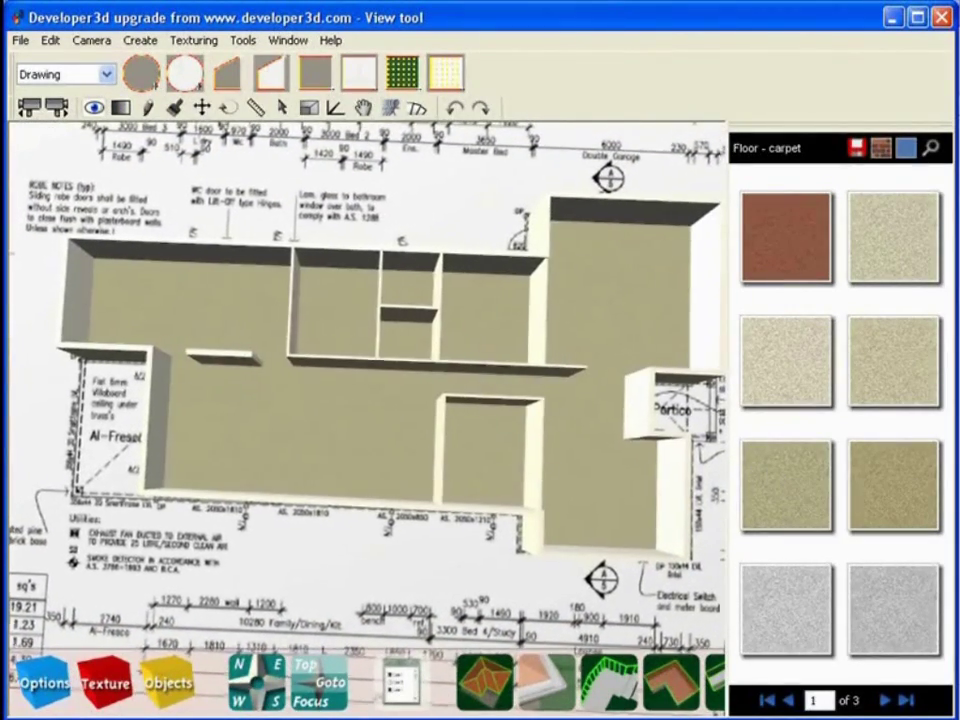
{"action": "scroll", "coordinate": [360, 438], "scroll_direction": "up", "scroll_amount": 3}
{"action": "scroll", "coordinate": [358, 437], "scroll_direction": "up", "scroll_amount": 3}
{"action": "scroll", "coordinate": [364, 439], "scroll_direction": "down", "scroll_amount": 3}
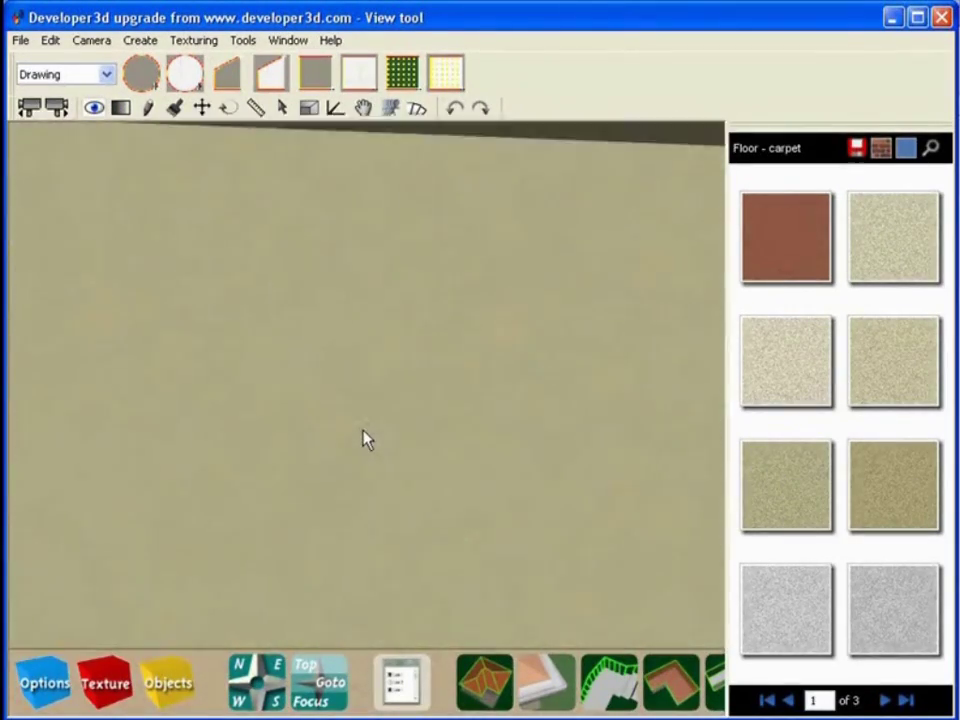
{"action": "scroll", "coordinate": [365, 440], "scroll_direction": "down", "scroll_amount": 5}
Undo the carpet texture and make the house floor translucent light grey so the plan shows through.
{"action": "left_click", "coordinate": [455, 107]}
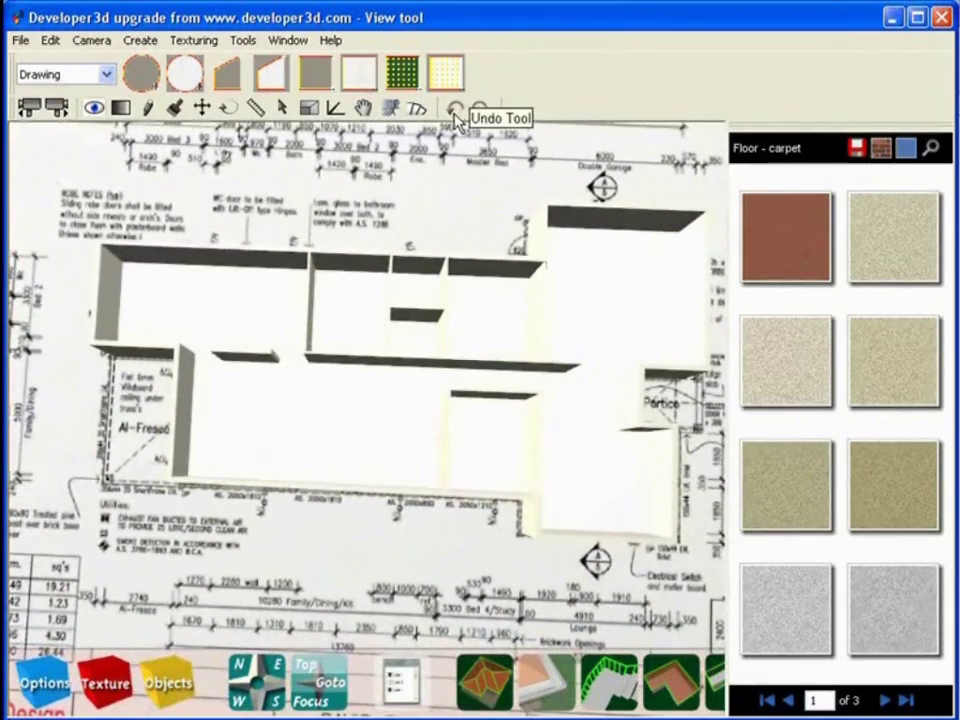
{"action": "left_click", "coordinate": [120, 107]}
{"action": "left_click", "coordinate": [358, 418]}
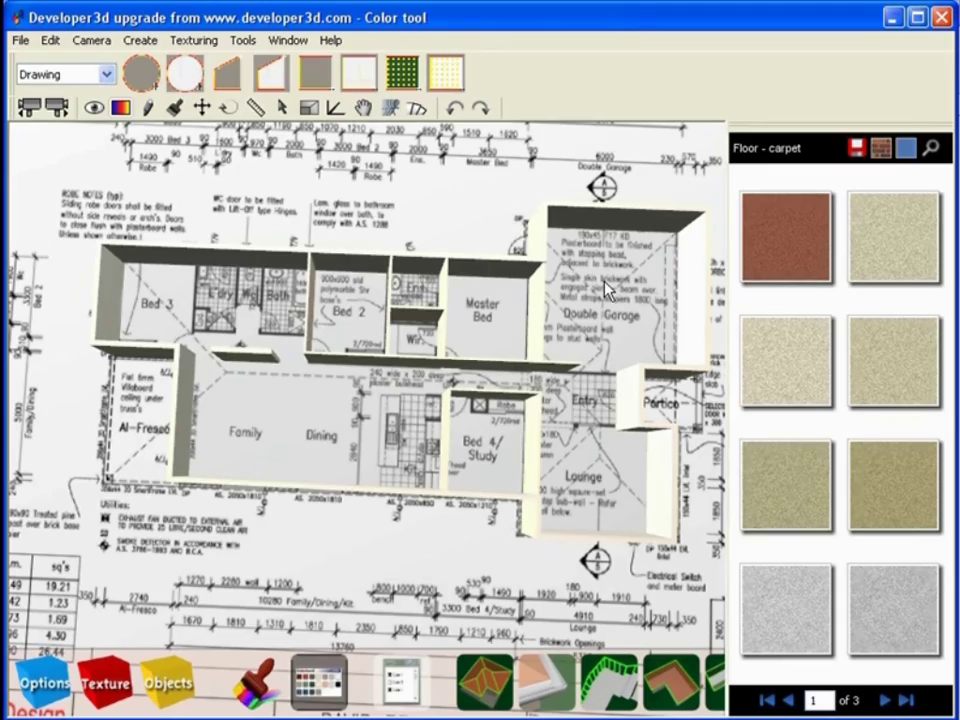
{"action": "key", "text": "v"}
Examine the Master Bed, ensuite and robe walls together with the surrounding rooms on the plan.
{"action": "left_click_drag", "start_coordinate": [510, 347], "coordinate": [484, 452]}
{"action": "scroll", "coordinate": [502, 351], "scroll_direction": "up", "scroll_amount": 5}
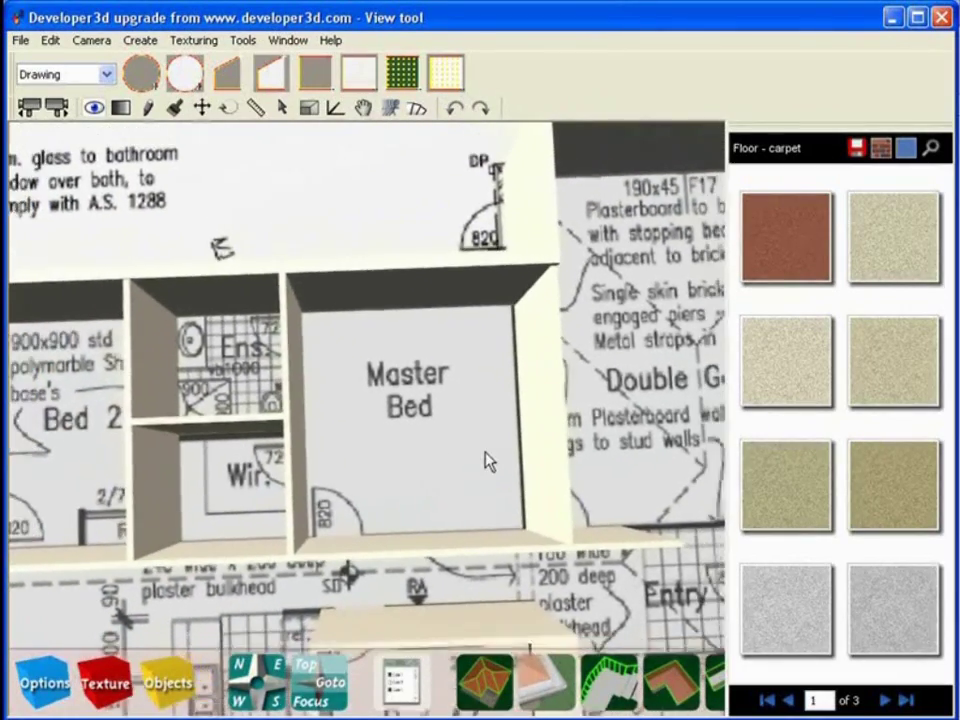
{"action": "scroll", "coordinate": [484, 452], "scroll_direction": "down", "scroll_amount": 2}
{"action": "scroll", "coordinate": [484, 452], "scroll_direction": "up", "scroll_amount": 1}
{"action": "left_click_drag", "start_coordinate": [454, 489], "coordinate": [382, 444]}
{"action": "left_click_drag", "start_coordinate": [307, 402], "coordinate": [336, 414]}
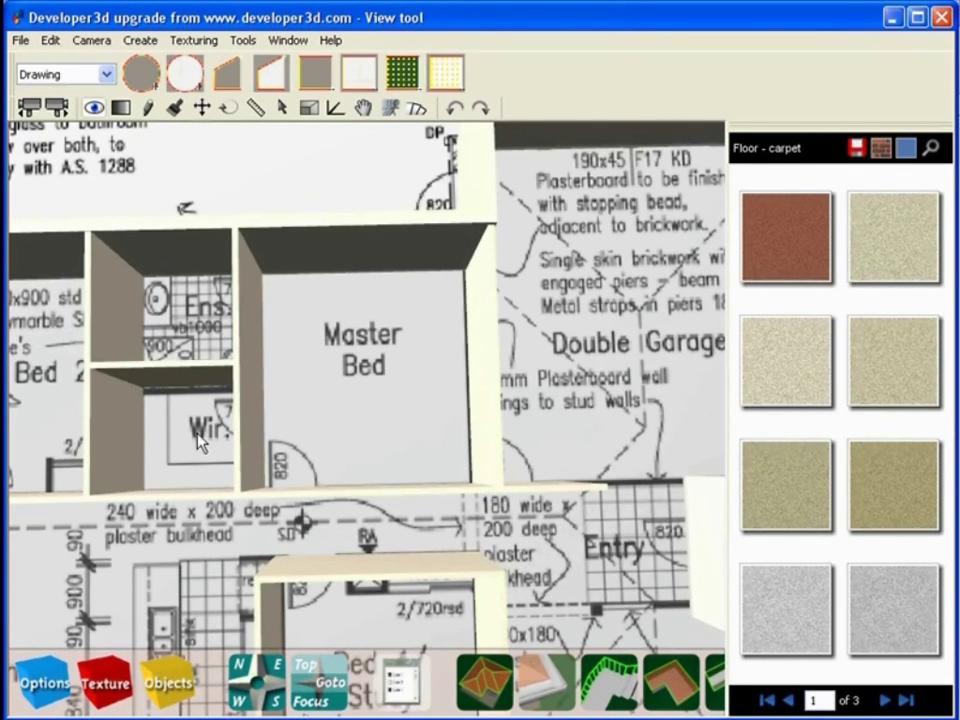
{"action": "scroll", "coordinate": [240, 476], "scroll_direction": "down", "scroll_amount": 5}
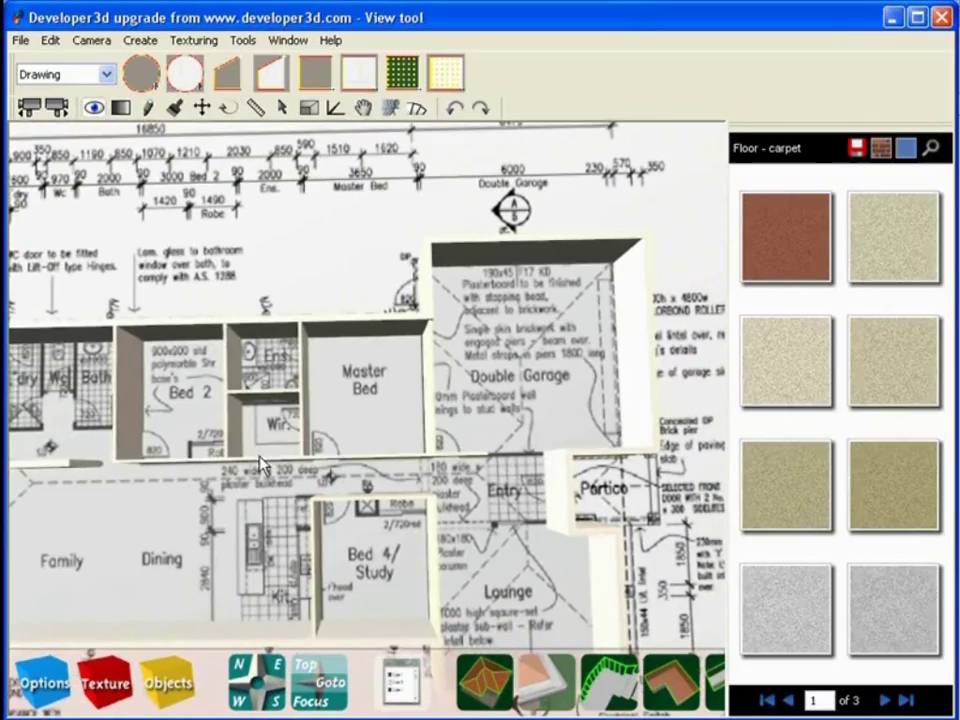
{"action": "left_click", "coordinate": [246, 535]}
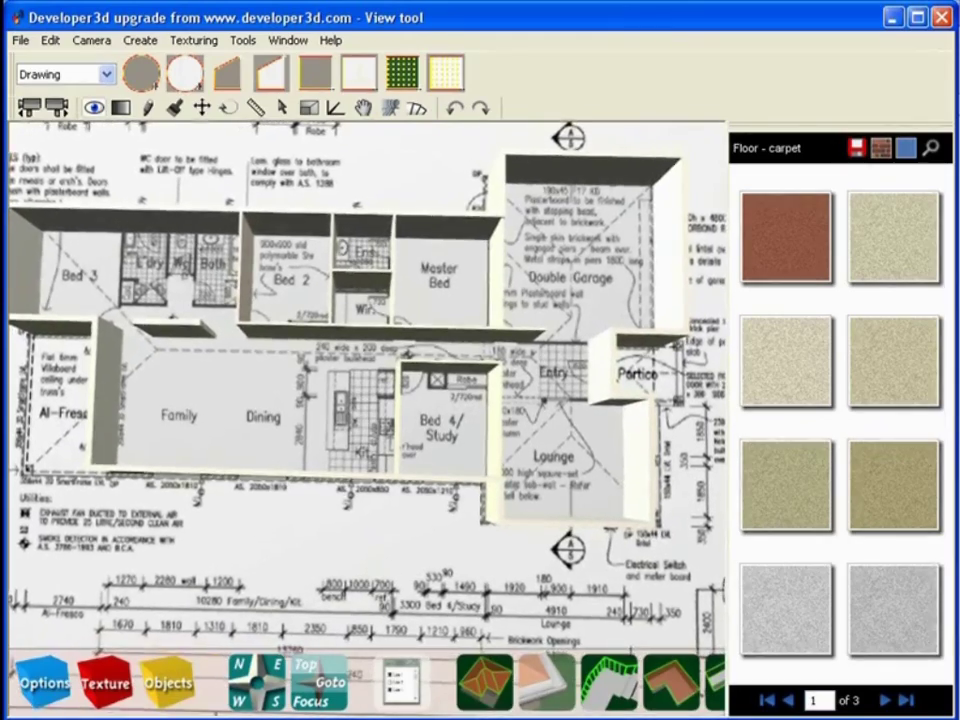
{"action": "left_click_drag", "start_coordinate": [367, 390], "coordinate": [285, 315]}
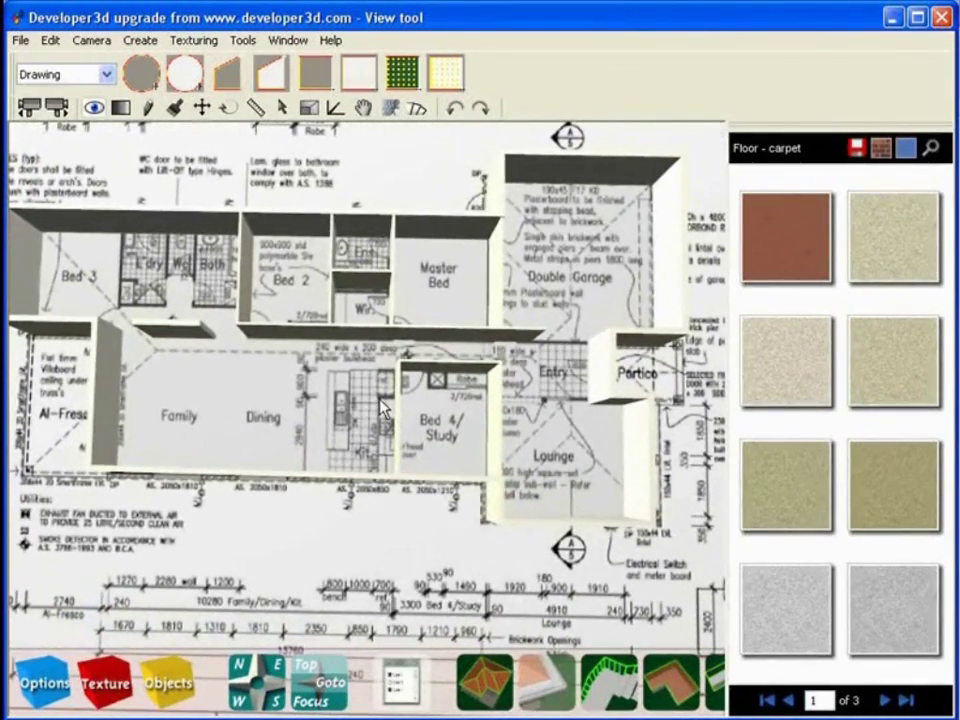
{"action": "middle_click_drag", "start_coordinate": [418, 320], "coordinate": [407, 470]}
{"action": "scroll", "coordinate": [407, 470], "scroll_direction": "up", "scroll_amount": 5}
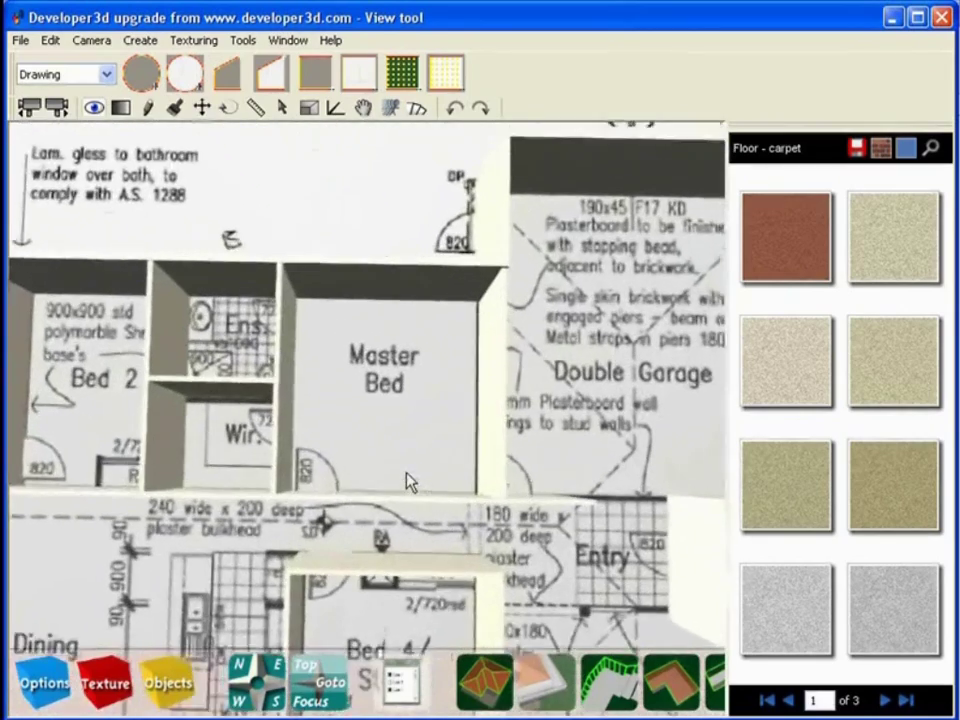
Review the Building tool set and return to the Drawing tool set.
{"action": "left_click", "coordinate": [106, 75]}
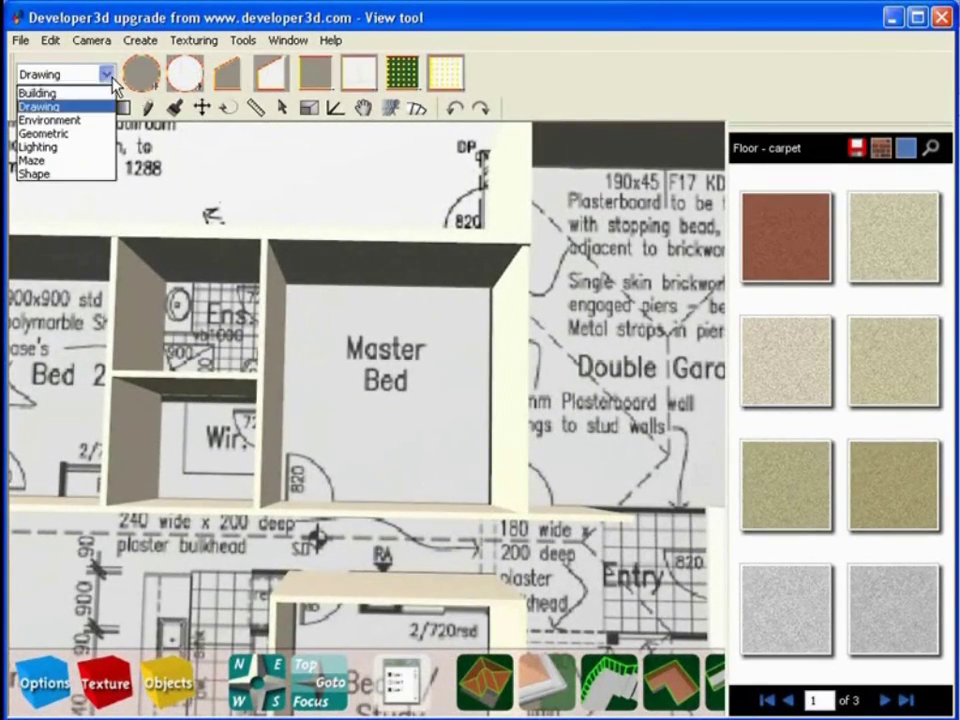
{"action": "left_click", "coordinate": [88, 93]}
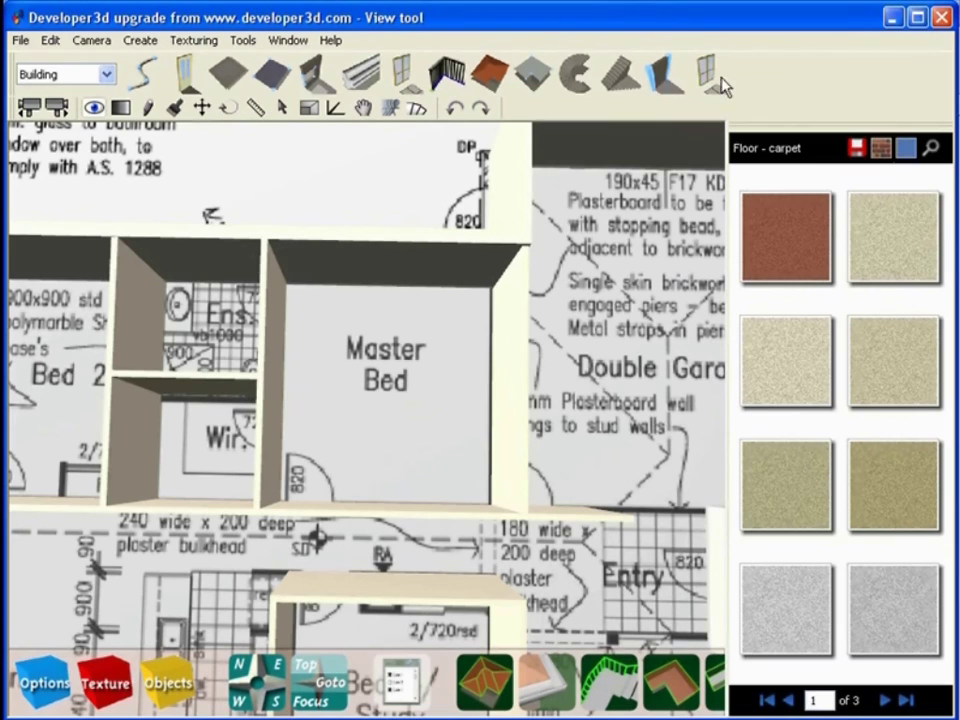
{"action": "left_click", "coordinate": [105, 75]}
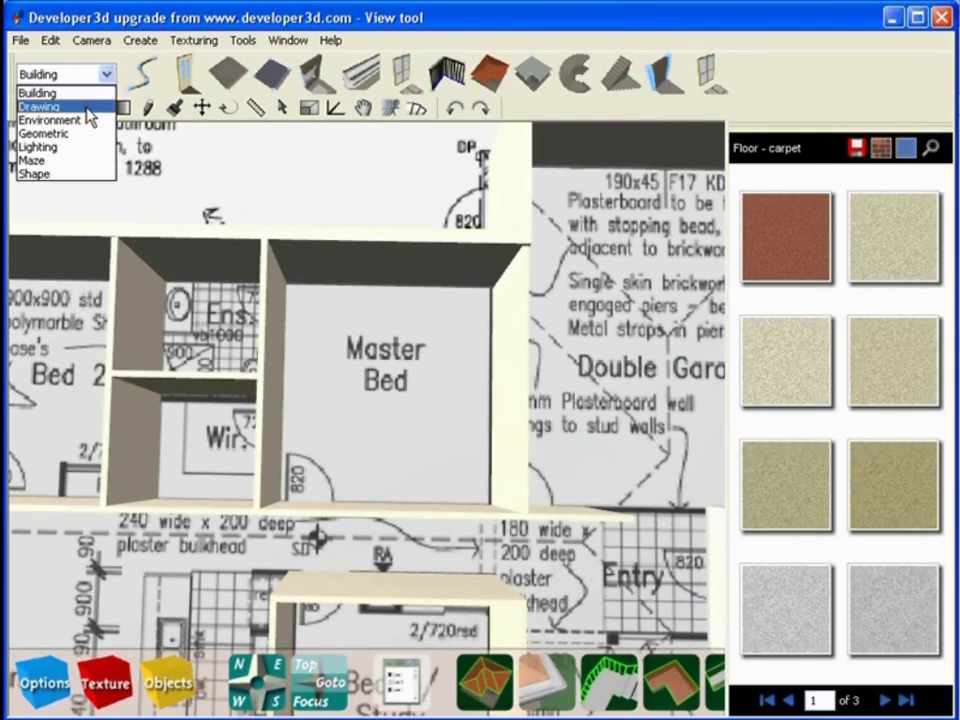
{"action": "left_click", "coordinate": [88, 103]}
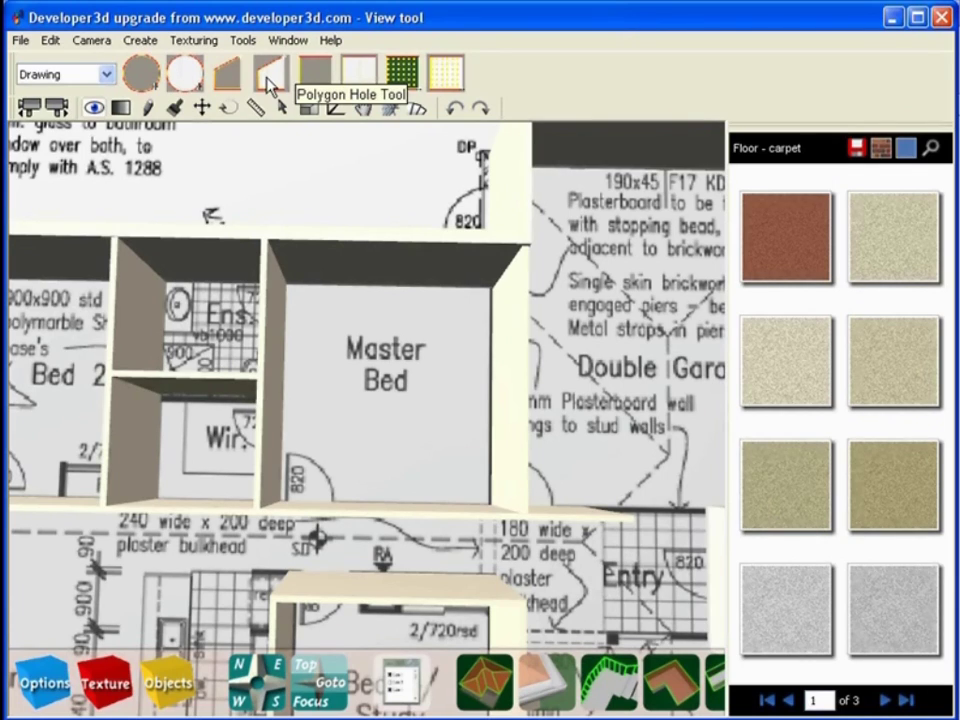
Draw a rectangular foundation over the Master Bed floor, from one inner wall corner to the diagonally opposite one.
{"action": "scroll", "coordinate": [371, 404], "scroll_direction": "down", "scroll_amount": 3}
{"action": "scroll", "coordinate": [371, 404], "scroll_direction": "down", "scroll_amount": 3}
{"action": "left_click_drag", "start_coordinate": [371, 404], "coordinate": [438, 443]}
{"action": "scroll", "coordinate": [388, 433], "scroll_direction": "up", "scroll_amount": 3}
{"action": "scroll", "coordinate": [438, 443], "scroll_direction": "up", "scroll_amount": 2}
{"action": "scroll", "coordinate": [350, 430], "scroll_direction": "up", "scroll_amount": 3}
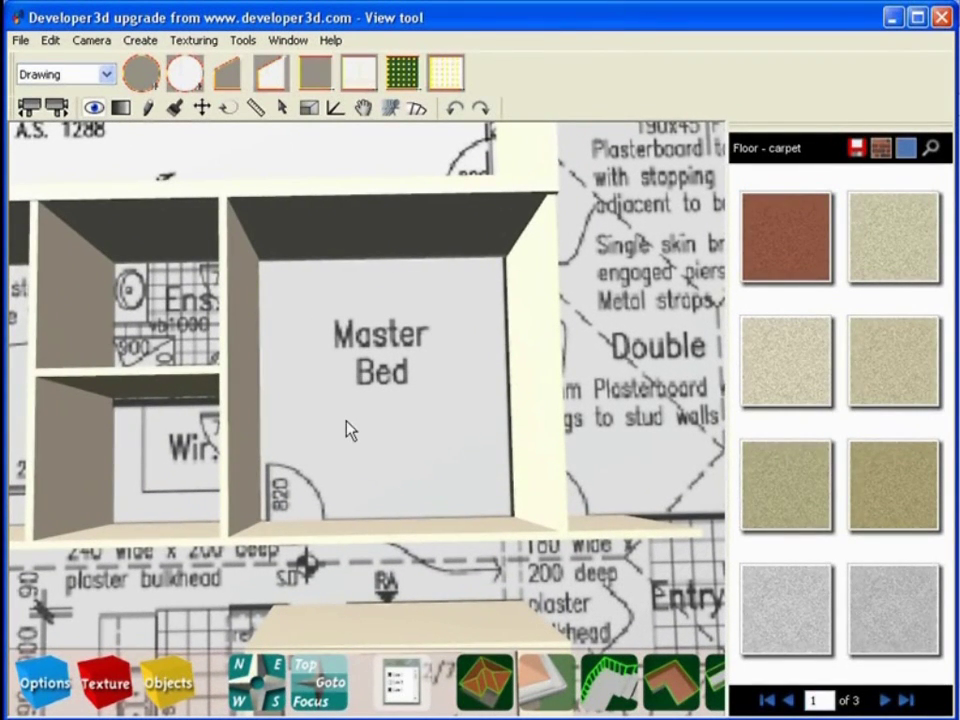
{"action": "left_click_drag", "start_coordinate": [346, 421], "coordinate": [344, 415]}
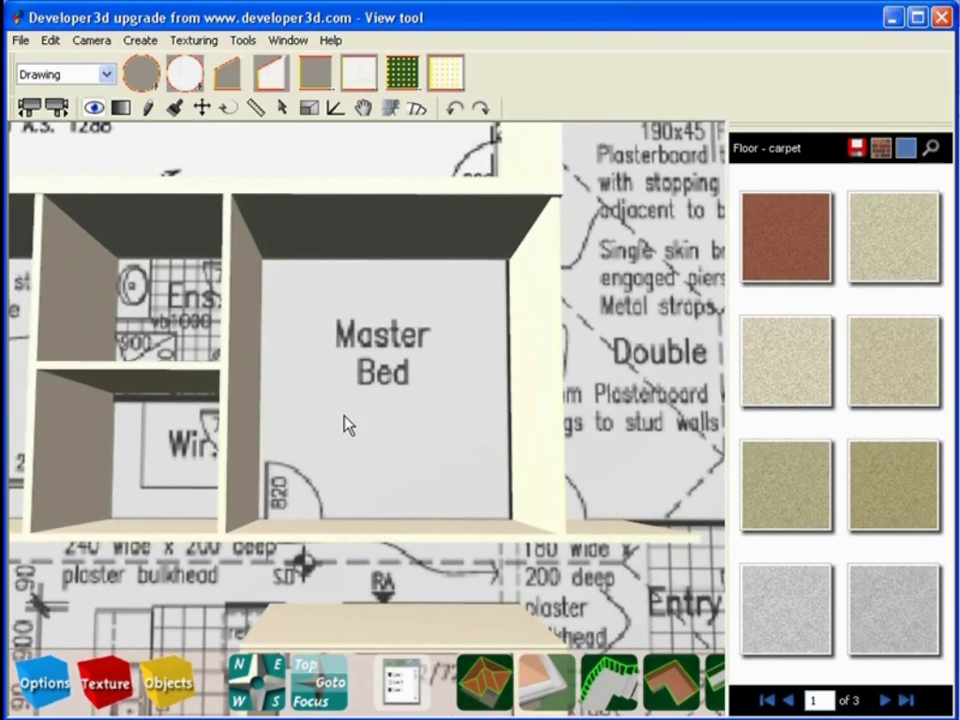
{"action": "left_click", "coordinate": [316, 84]}
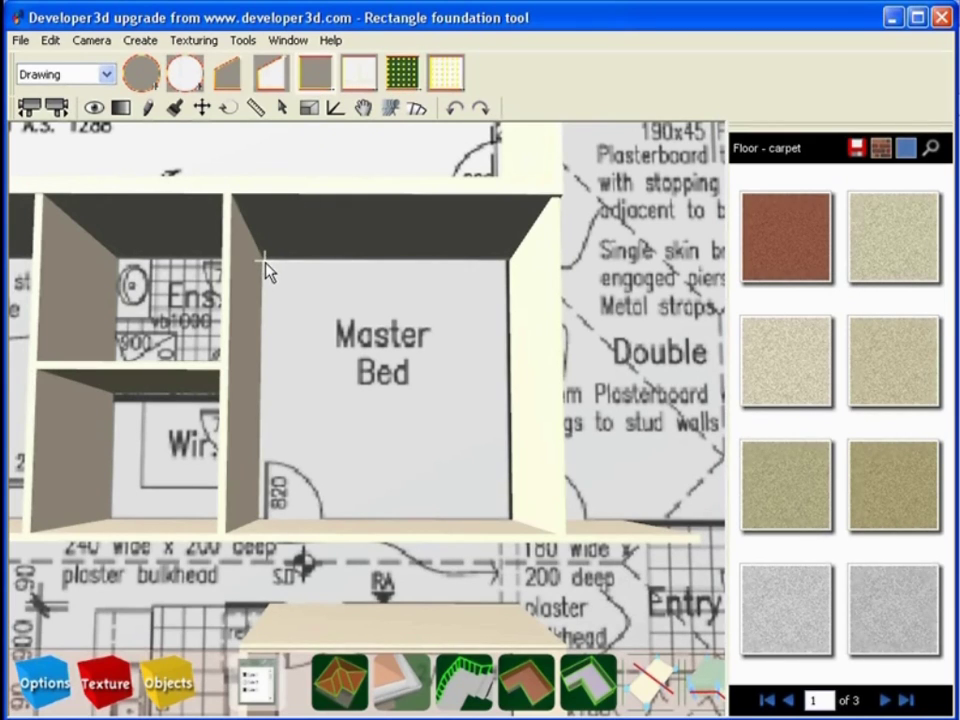
{"action": "left_click_drag", "start_coordinate": [265, 267], "coordinate": [518, 531]}
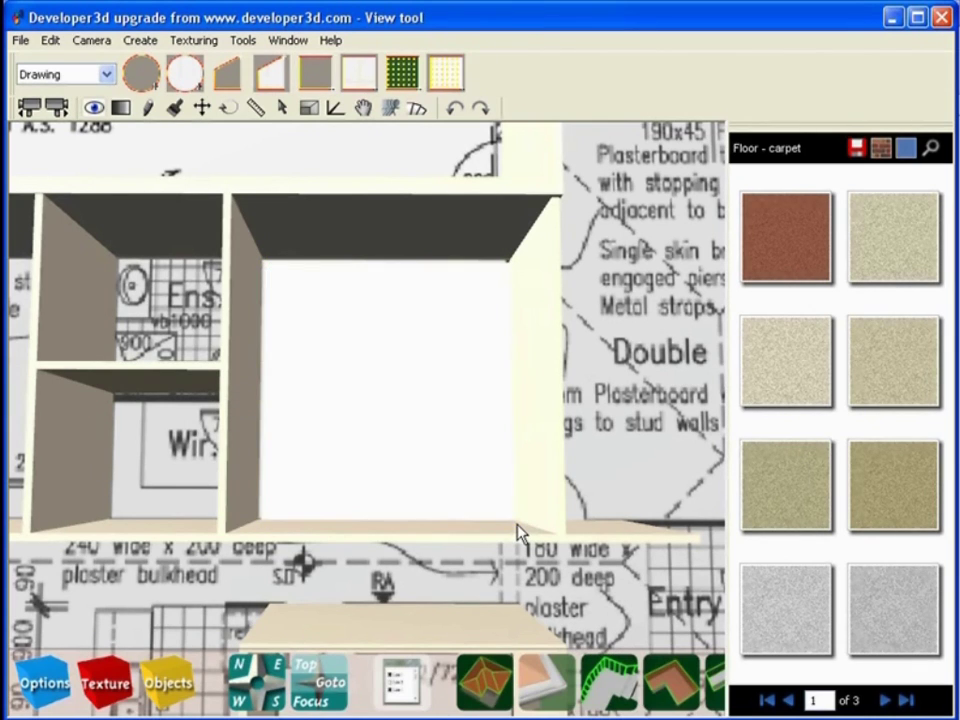
Colour the Master Bed's new floor rectangle red.
{"action": "left_click", "coordinate": [119, 108]}
{"action": "left_click_drag", "start_coordinate": [349, 340], "coordinate": [321, 294]}
{"action": "left_click", "coordinate": [201, 107]}
{"action": "left_click", "coordinate": [94, 107]}
Draw a rectangular foundation over the Double Garage floor between its diagonally opposite inner corners.
{"action": "left_click_drag", "start_coordinate": [193, 246], "coordinate": [303, 427]}
{"action": "left_click_drag", "start_coordinate": [307, 470], "coordinate": [525, 372]}
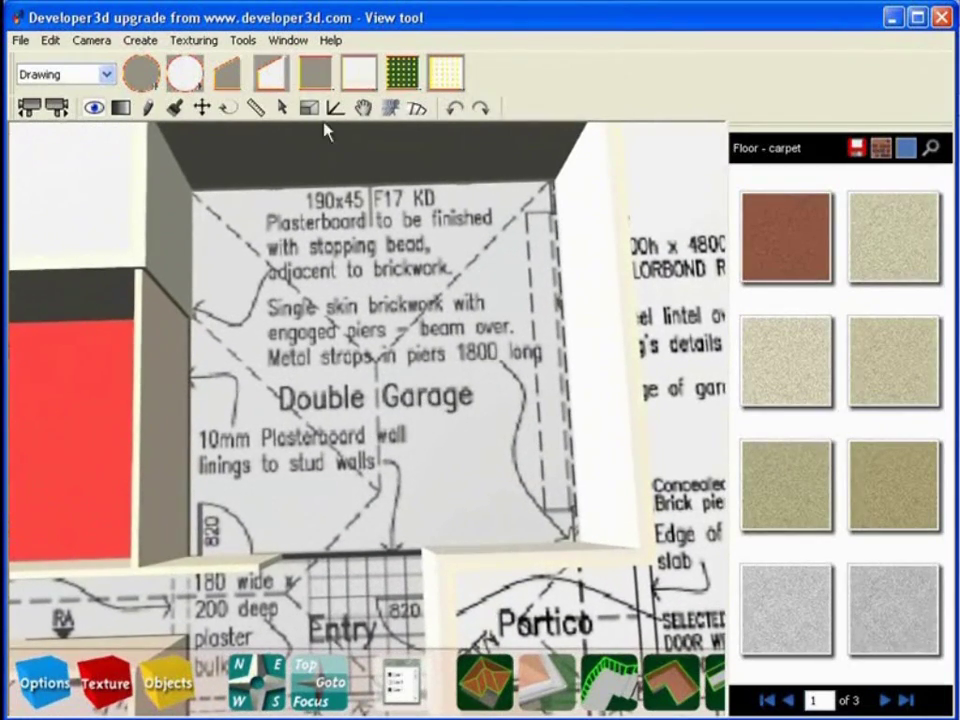
{"action": "left_click", "coordinate": [316, 85]}
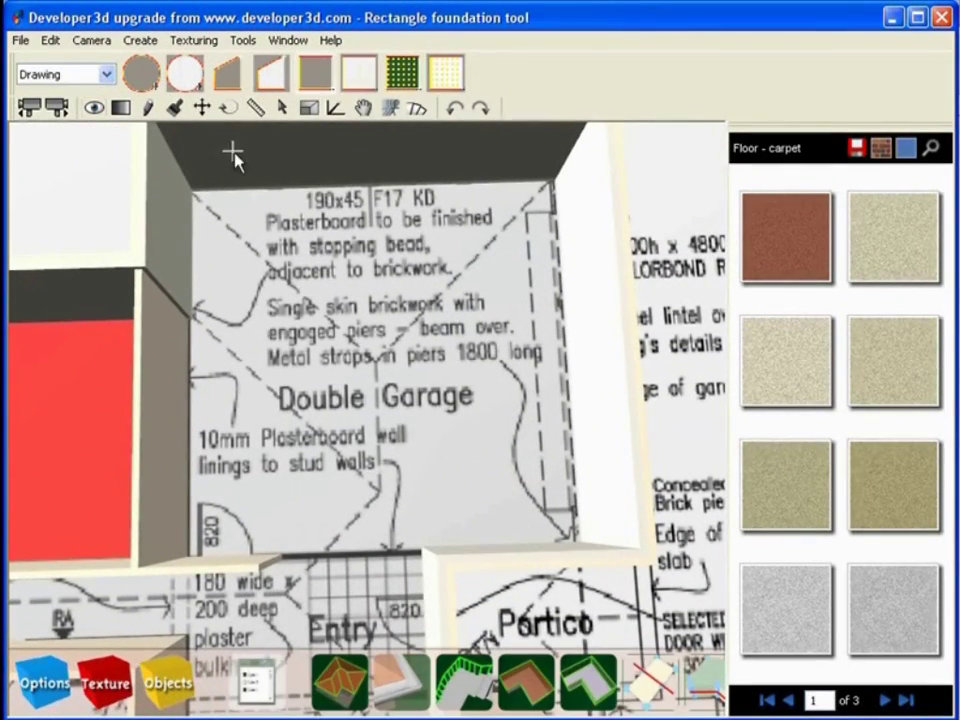
{"action": "left_click_drag", "start_coordinate": [193, 193], "coordinate": [582, 561]}
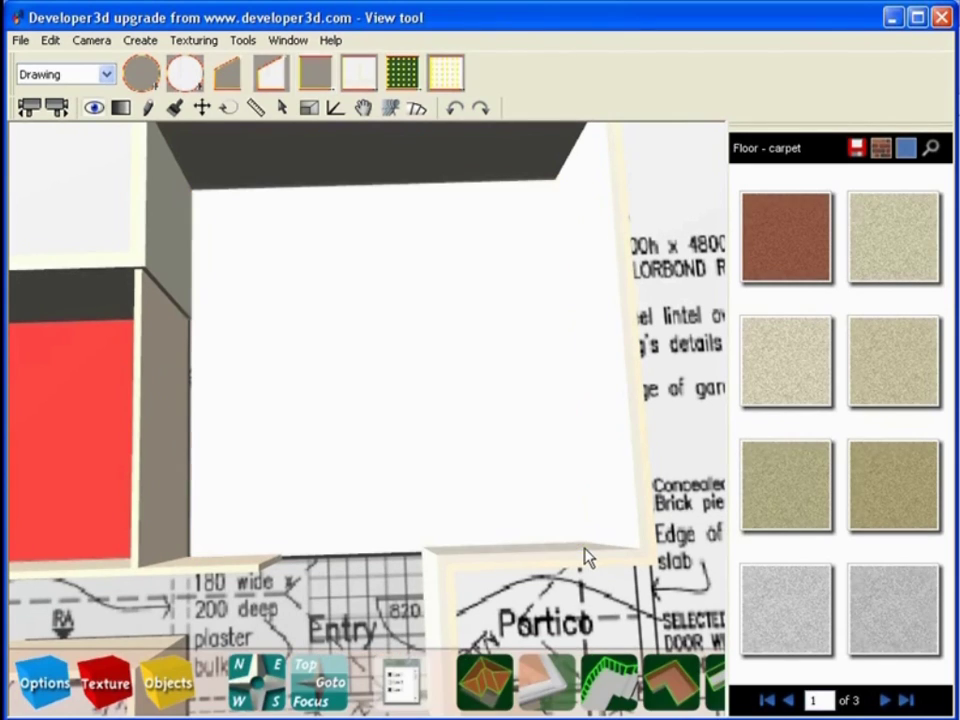
Colour the Double Garage's floor rectangle magenta and nudge its rear corner on the bedroom side about 24 mm.
{"action": "left_click", "coordinate": [120, 107]}
{"action": "left_click_drag", "start_coordinate": [300, 289], "coordinate": [272, 268]}
{"action": "left_click", "coordinate": [202, 107]}
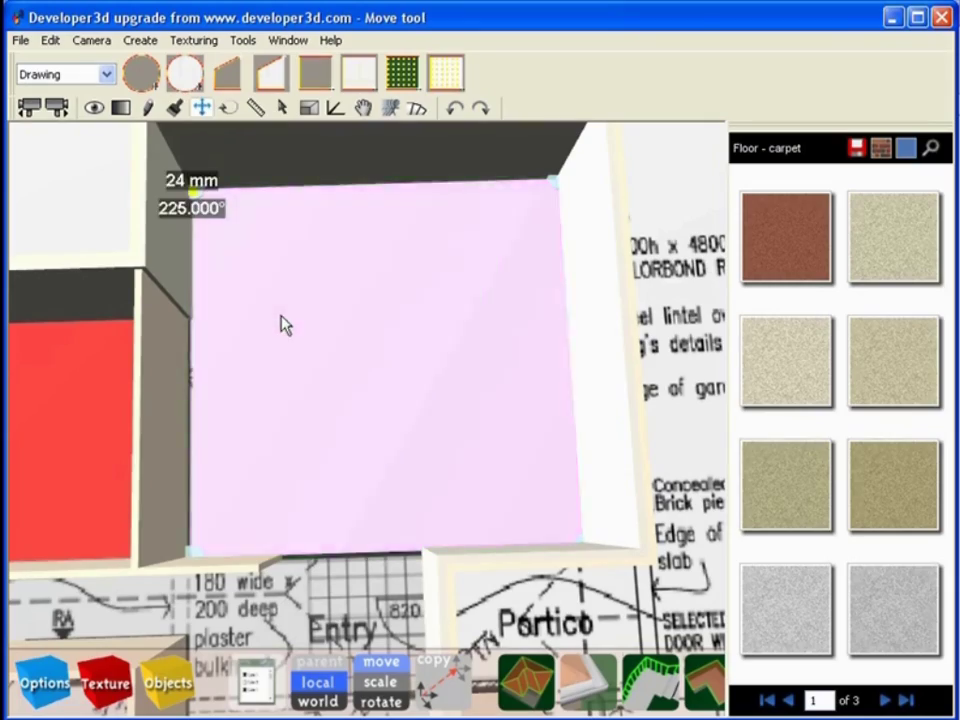
{"action": "left_click", "coordinate": [95, 108]}
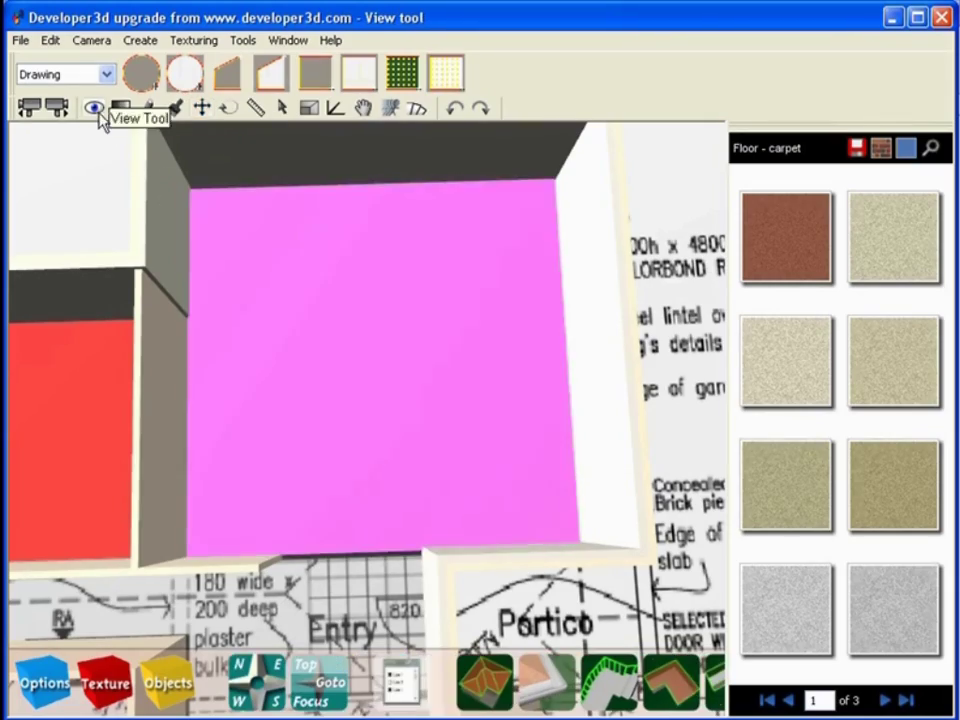
Try to draw a rectangular foundation for Bed 2 starting on the face of its rear wall.
{"action": "scroll", "coordinate": [302, 345], "scroll_direction": "down", "scroll_amount": 4}
{"action": "left_click_drag", "start_coordinate": [302, 345], "coordinate": [566, 437]}
{"action": "double_click", "coordinate": [566, 437]}
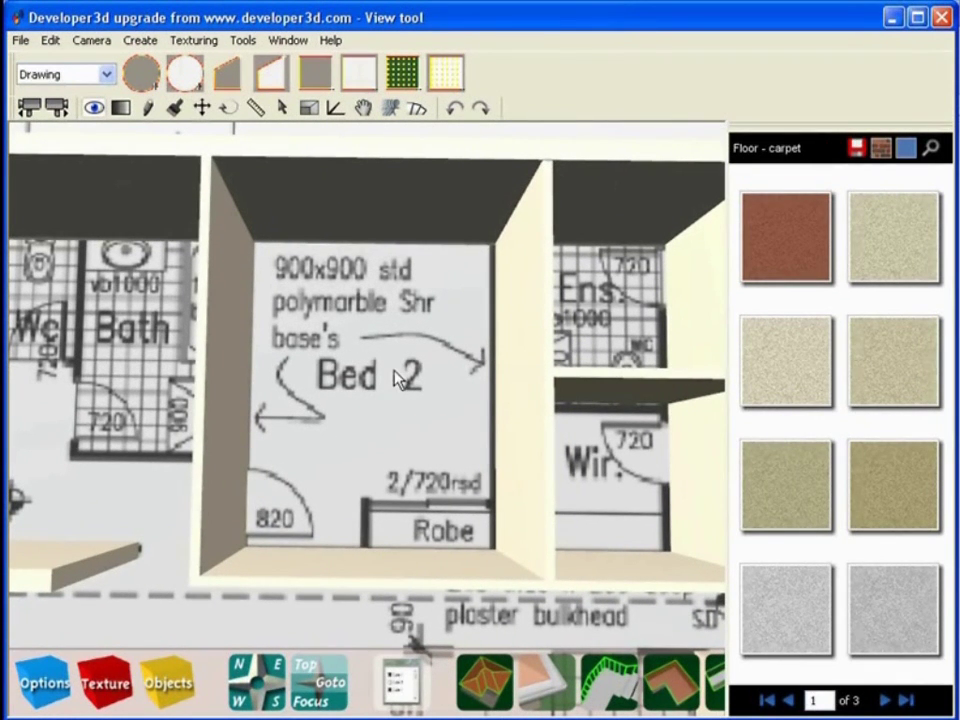
{"action": "left_click", "coordinate": [322, 84]}
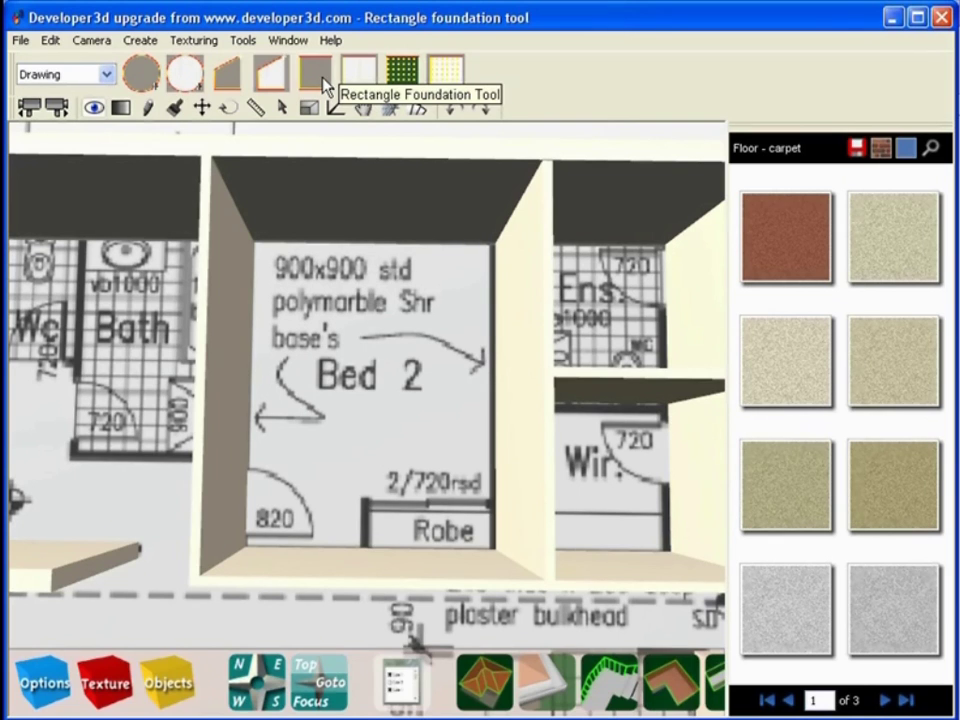
{"action": "left_click", "coordinate": [264, 221]}
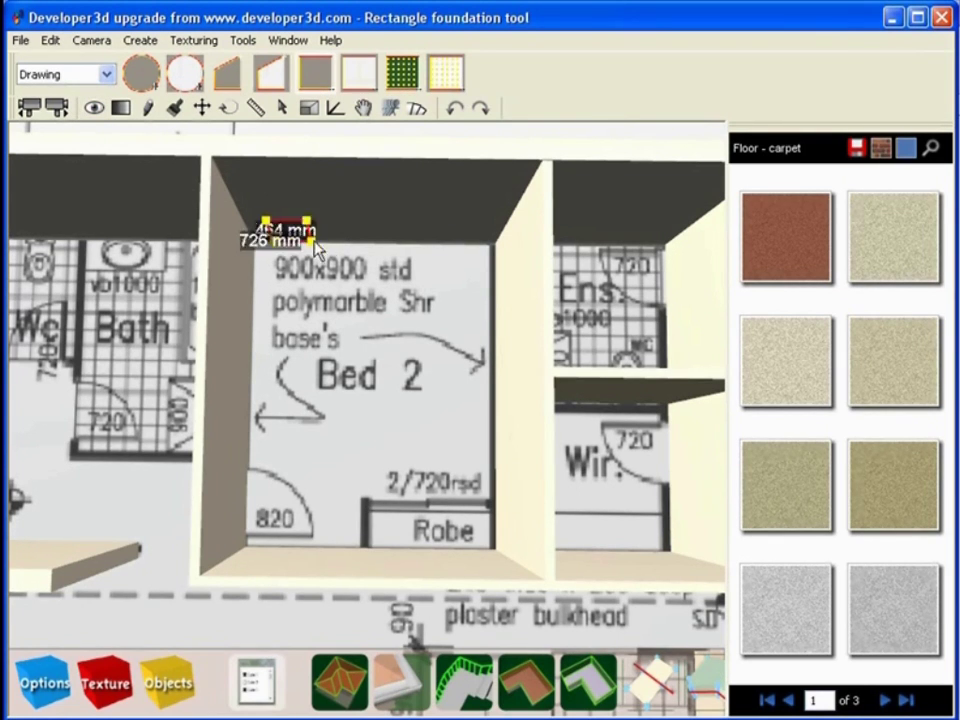
{"action": "left_click", "coordinate": [480, 343]}
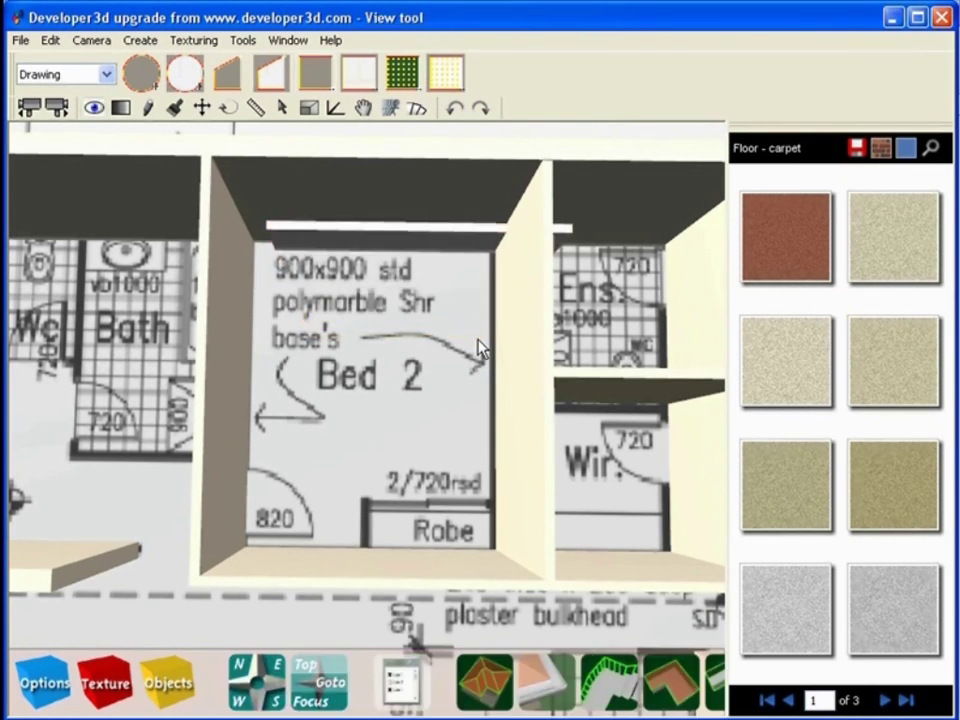
Undo the Bed 2 foundation and draw another rectangular one starting at the base of the rear wall.
{"action": "left_click_drag", "start_coordinate": [144, 188], "coordinate": [236, 304]}
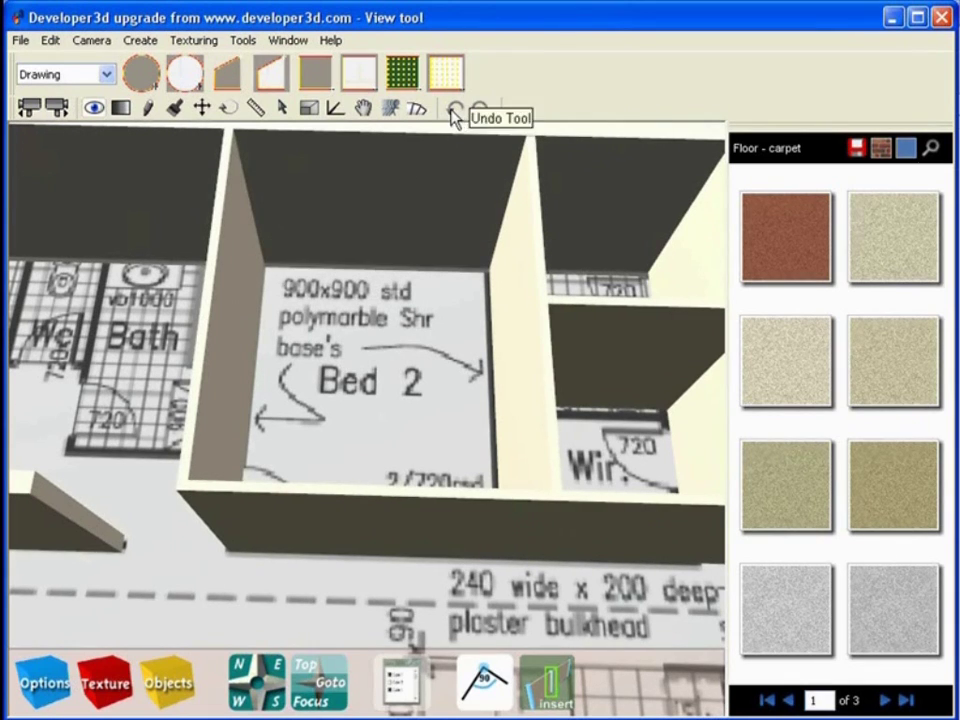
{"action": "left_click", "coordinate": [315, 75]}
{"action": "left_click_drag", "start_coordinate": [265, 260], "coordinate": [425, 380]}
{"action": "key", "text": "Escape"}
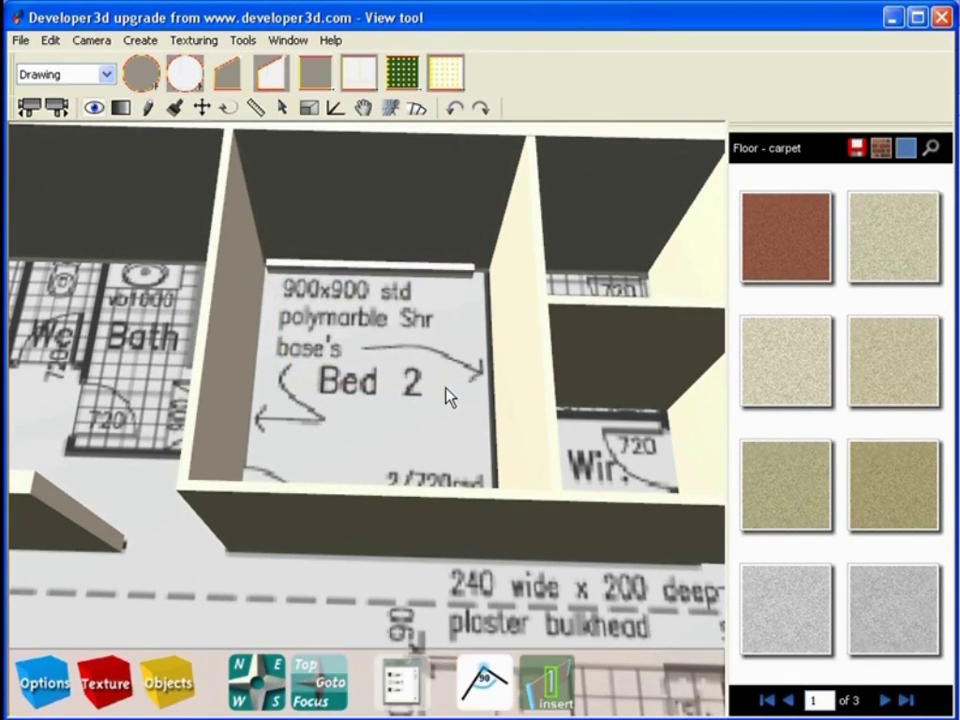
Try to pull the misdrawn Bed 2 foundation strip up along the rear wall, and undo back to the bare floor plan.
{"action": "left_click", "coordinate": [390, 268]}
{"action": "left_click_drag", "start_coordinate": [390, 268], "coordinate": [392, 180]}
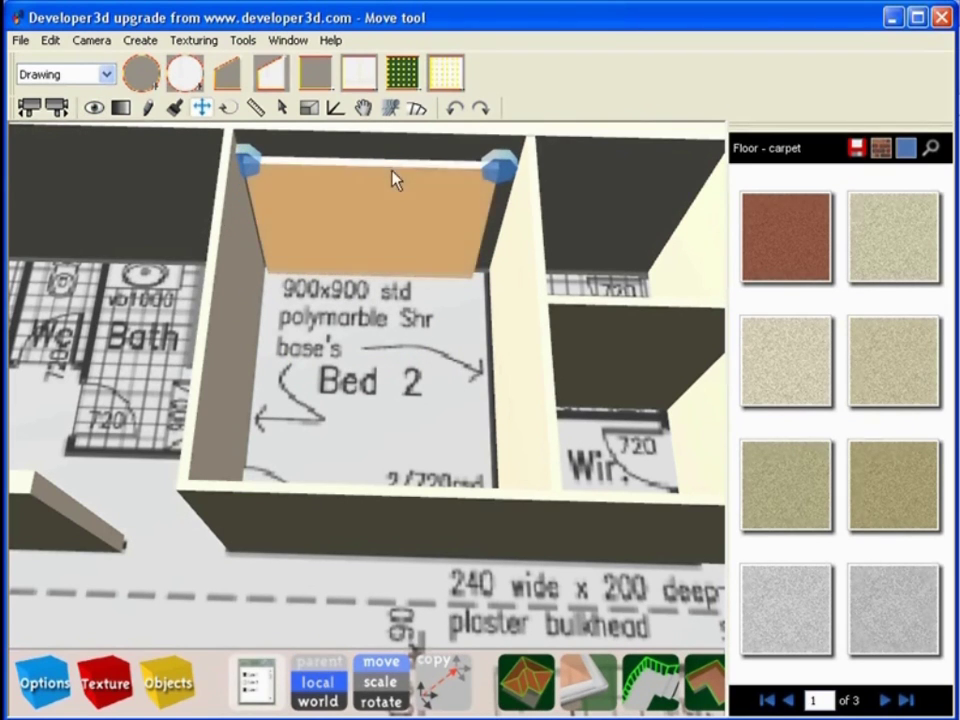
{"action": "left_click", "coordinate": [454, 108]}
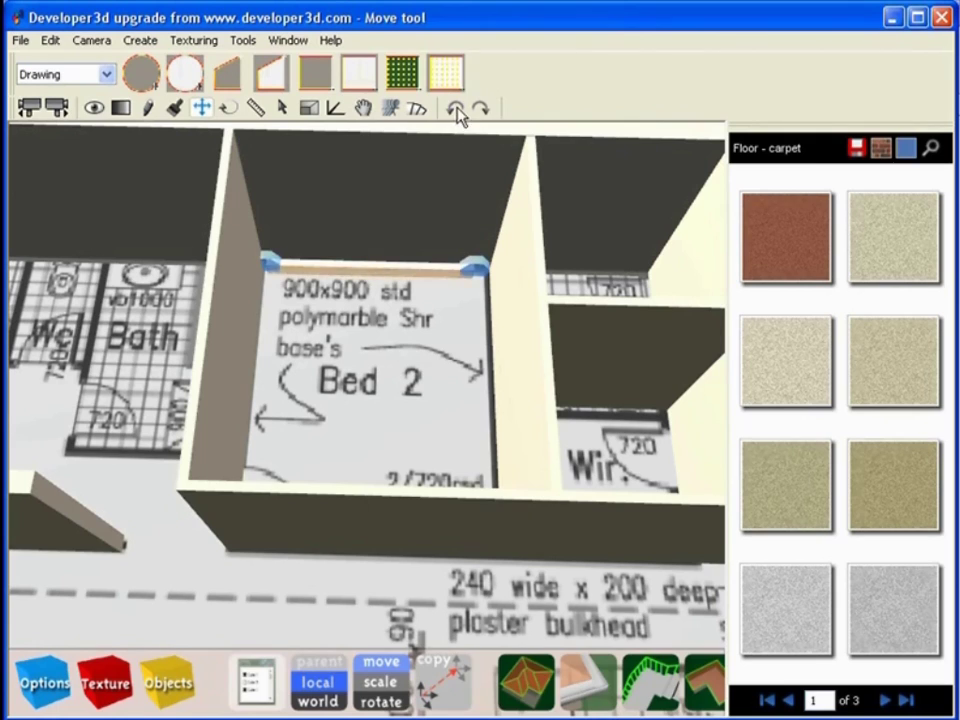
{"action": "key", "text": "Escape"}
Try to draw a rectangular foundation over the Bed 2 floor from the rear corner beside the Bath to the diagonally opposite corner beside the Robe.
{"action": "scroll", "coordinate": [350, 340], "scroll_direction": "down", "scroll_amount": 2}
{"action": "left_click_drag", "start_coordinate": [349, 347], "coordinate": [351, 368]}
{"action": "middle_click_drag", "start_coordinate": [351, 350], "coordinate": [361, 391]}
{"action": "middle_click_drag", "start_coordinate": [280, 314], "coordinate": [288, 324]}
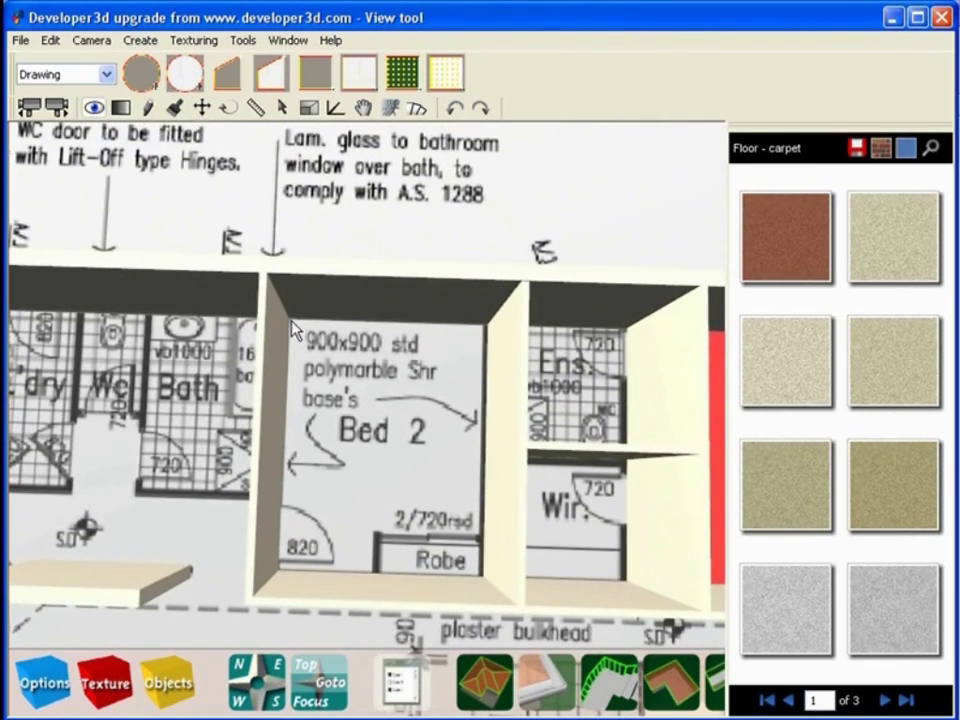
{"action": "scroll", "coordinate": [300, 340], "scroll_direction": "up", "scroll_amount": 3}
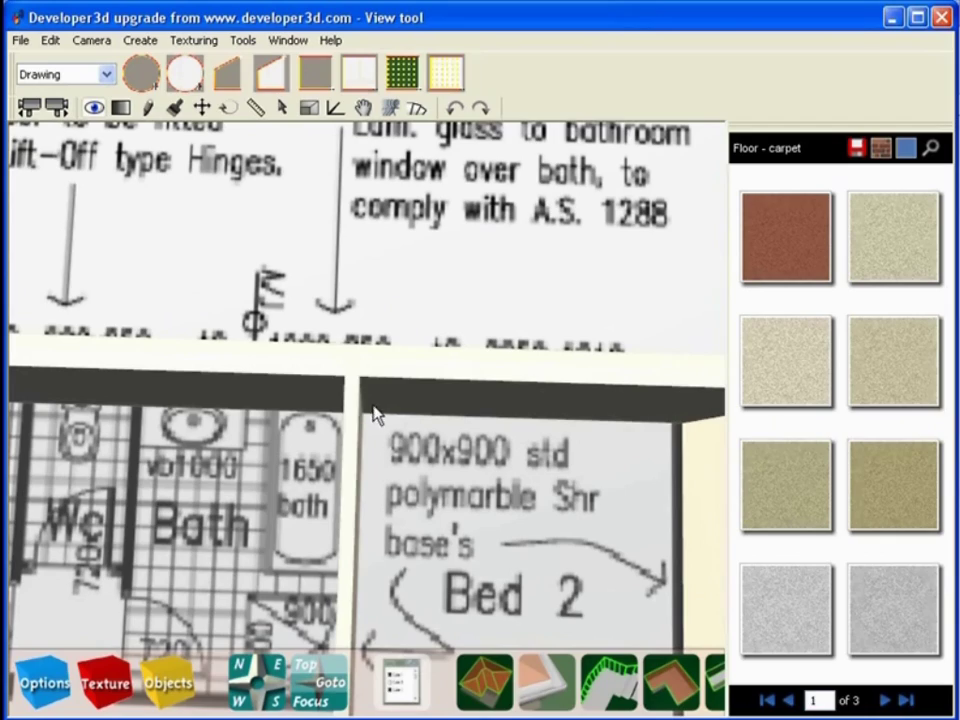
{"action": "scroll", "coordinate": [456, 514], "scroll_direction": "down", "scroll_amount": 3}
{"action": "left_click_drag", "start_coordinate": [446, 530], "coordinate": [362, 360]}
{"action": "scroll", "coordinate": [380, 449], "scroll_direction": "up", "scroll_amount": 2}
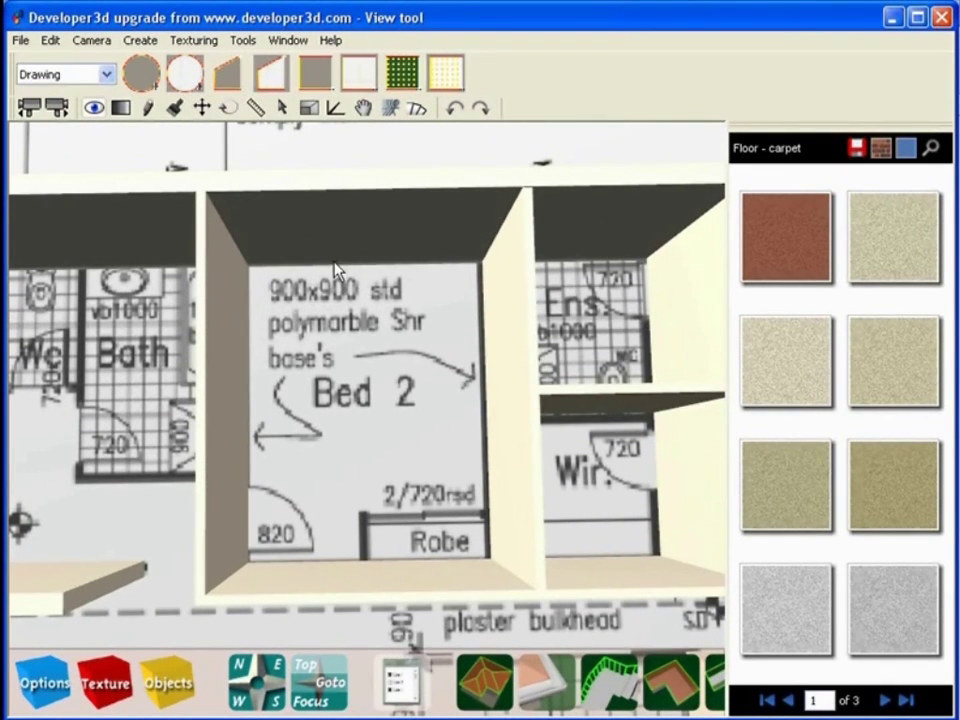
{"action": "left_click", "coordinate": [315, 80]}
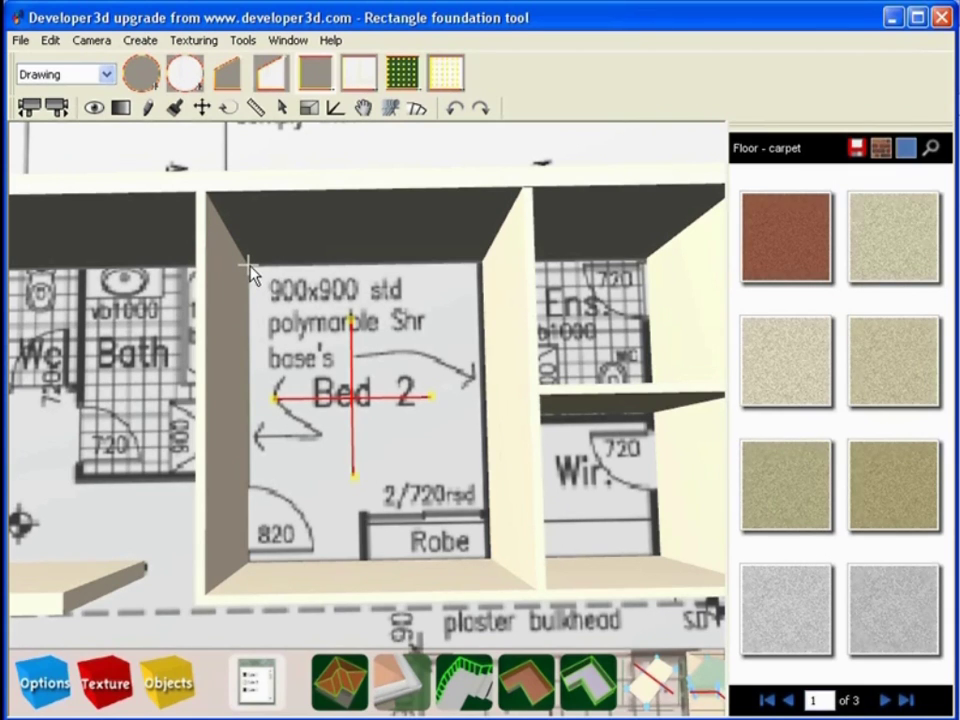
{"action": "left_click_drag", "start_coordinate": [249, 268], "coordinate": [495, 570]}
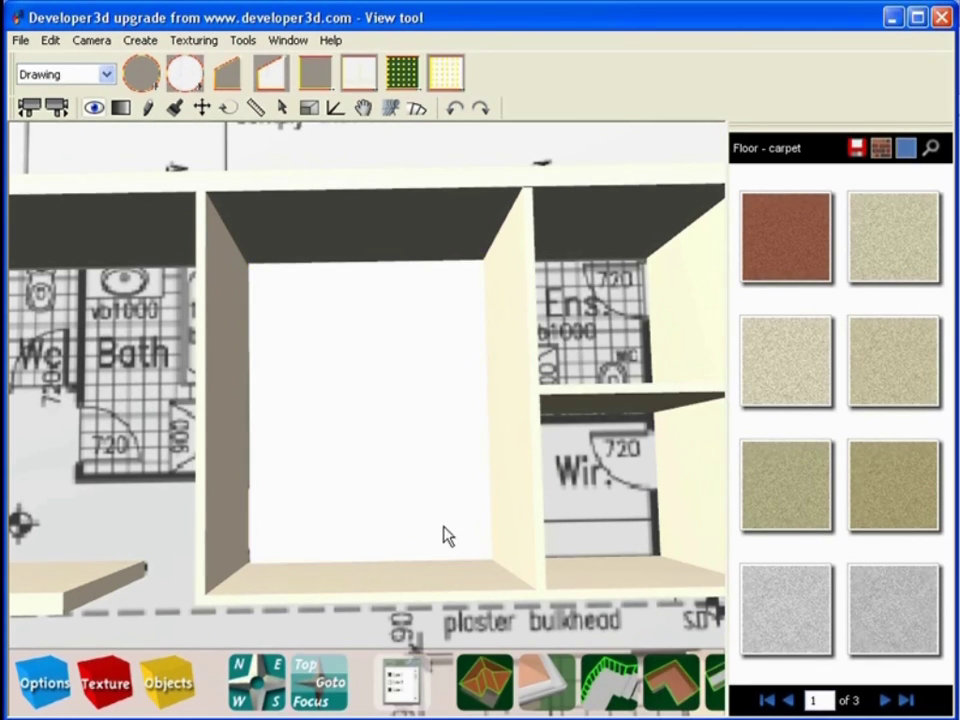
Undo the Bed 2 foundation and redraw it from the same rear corner to just inside the opposite inner corner by the Robe.
{"action": "left_click", "coordinate": [456, 108]}
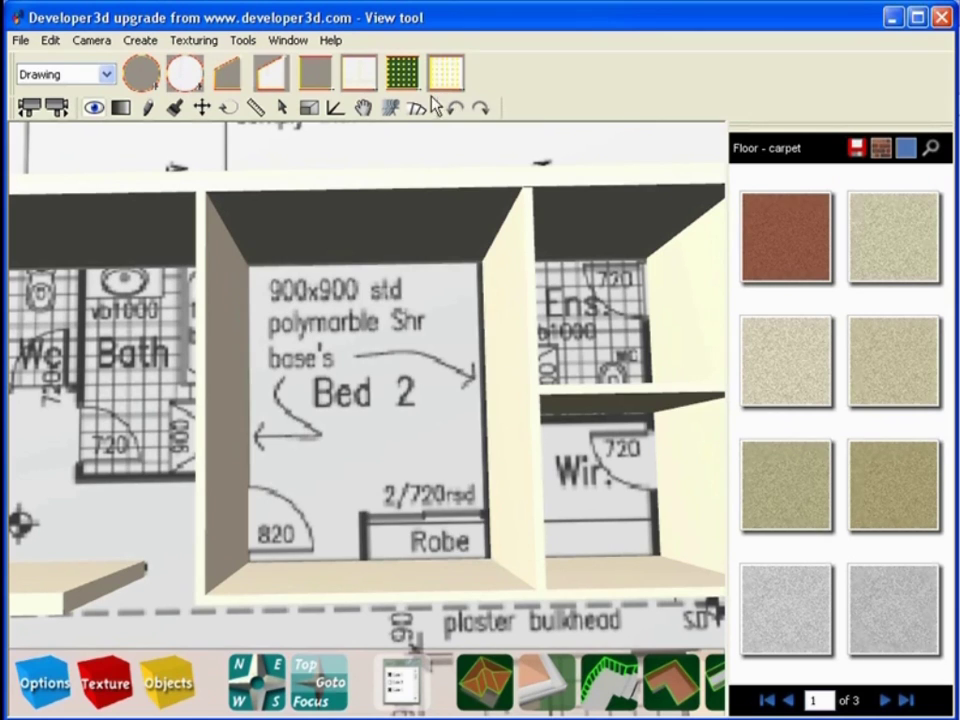
{"action": "left_click", "coordinate": [314, 74]}
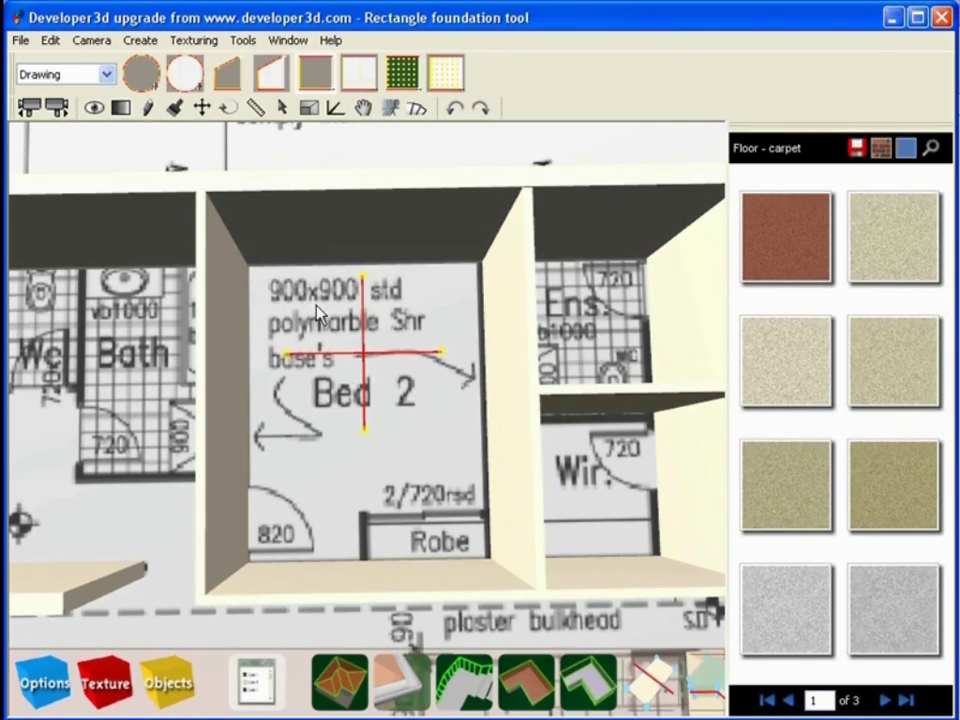
{"action": "mouse_move", "coordinate": [250, 268]}
{"action": "left_mouse_down"}
{"action": "mouse_move", "coordinate": [296, 279]}
{"action": "mouse_move", "coordinate": [404, 384]}
{"action": "mouse_move", "coordinate": [491, 566]}
{"action": "left_mouse_up"}
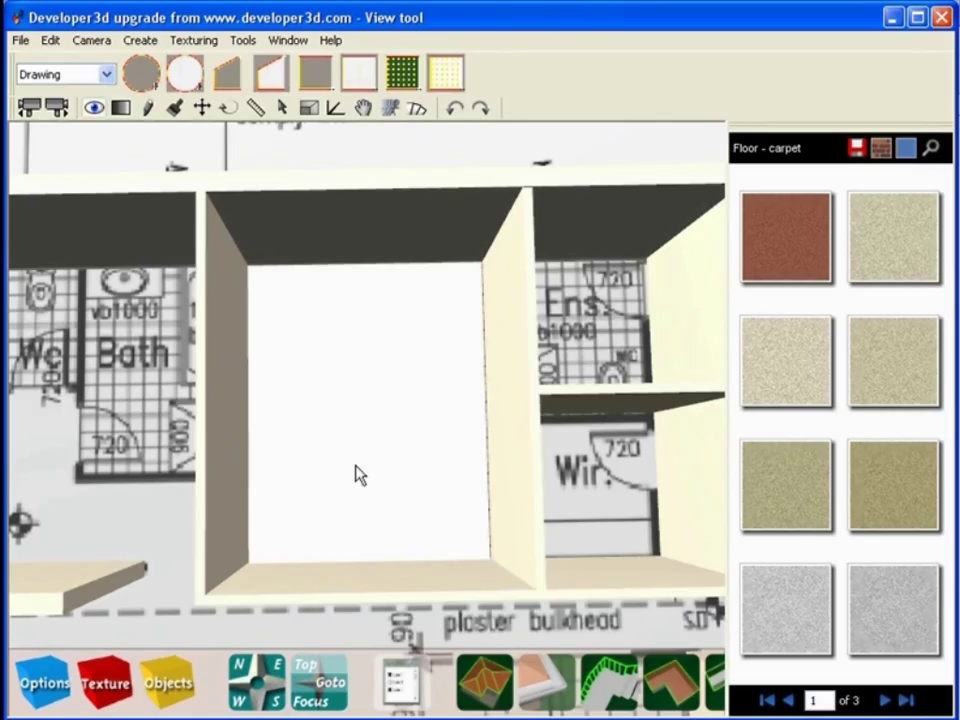
Try to recolour the Bed 2 floor rectangle with the Color tool.
{"action": "scroll", "coordinate": [356, 467], "scroll_direction": "down", "scroll_amount": 3}
{"action": "left_click_drag", "start_coordinate": [356, 467], "coordinate": [57, 503]}
{"action": "scroll", "coordinate": [337, 460], "scroll_direction": "down", "scroll_amount": 2}
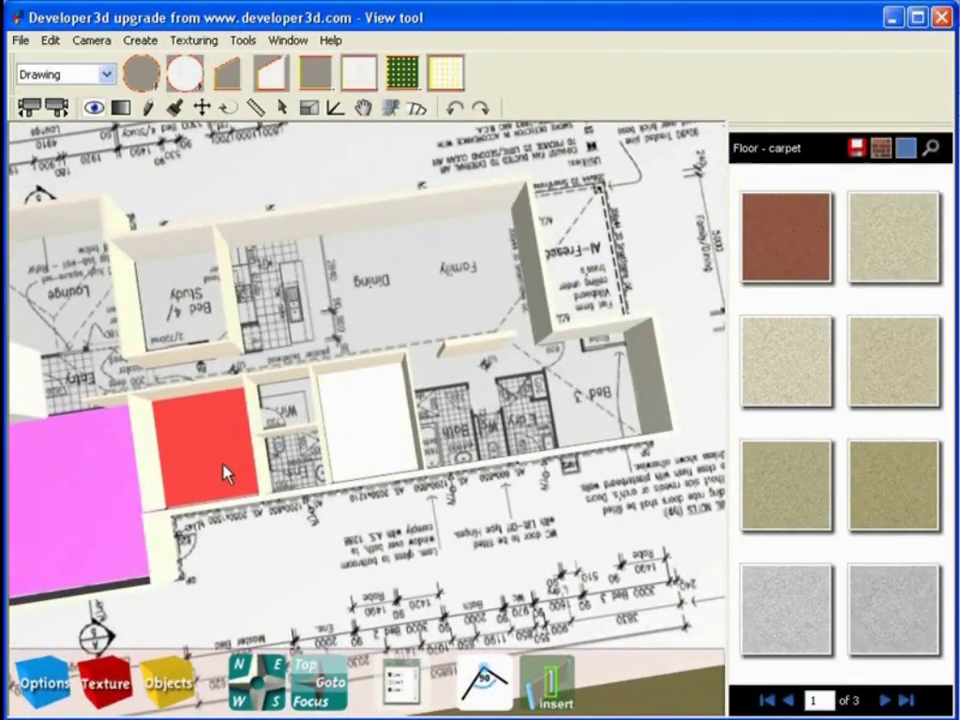
{"action": "scroll", "coordinate": [378, 448], "scroll_direction": "up", "scroll_amount": 5}
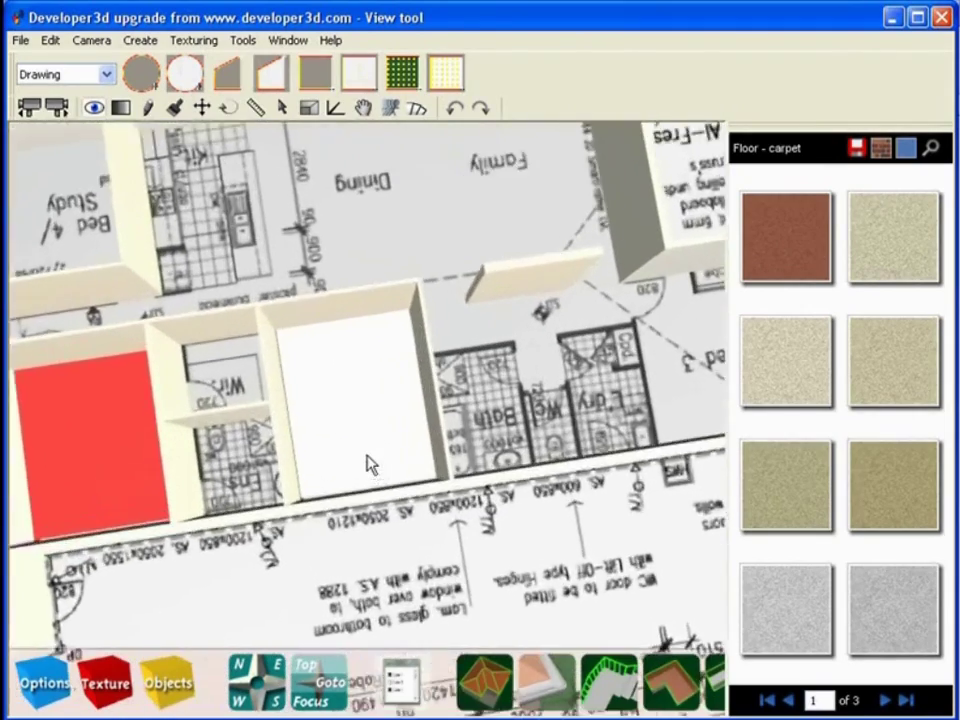
{"action": "left_click", "coordinate": [121, 107]}
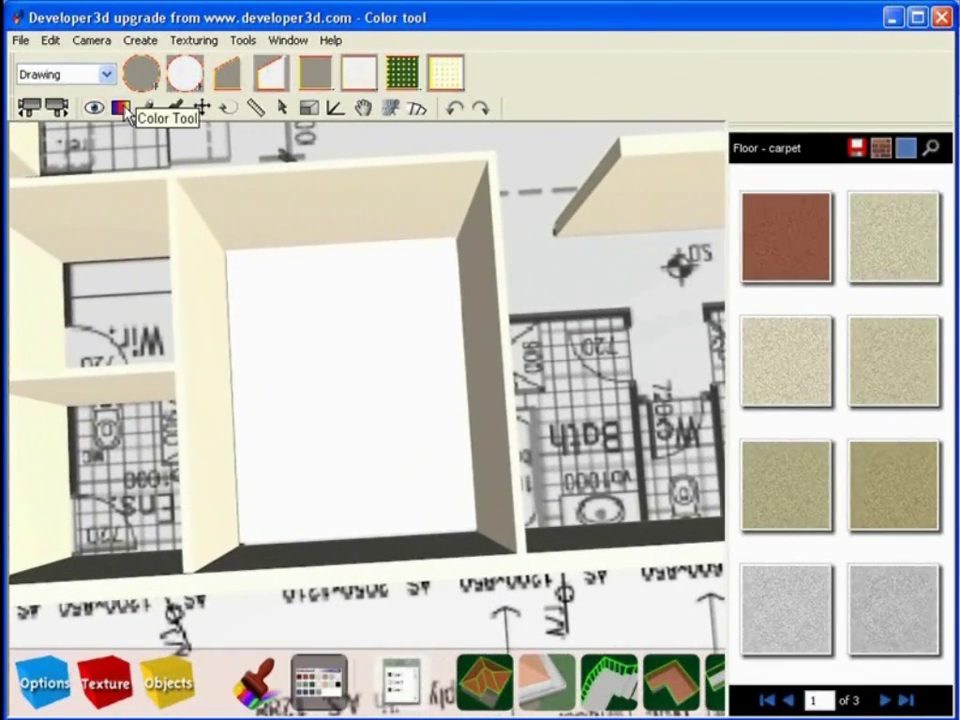
{"action": "left_click", "coordinate": [352, 362]}
{"action": "left_click_drag", "start_coordinate": [451, 404], "coordinate": [338, 354]}
{"action": "scroll", "coordinate": [325, 334], "scroll_direction": "down", "scroll_amount": 5}
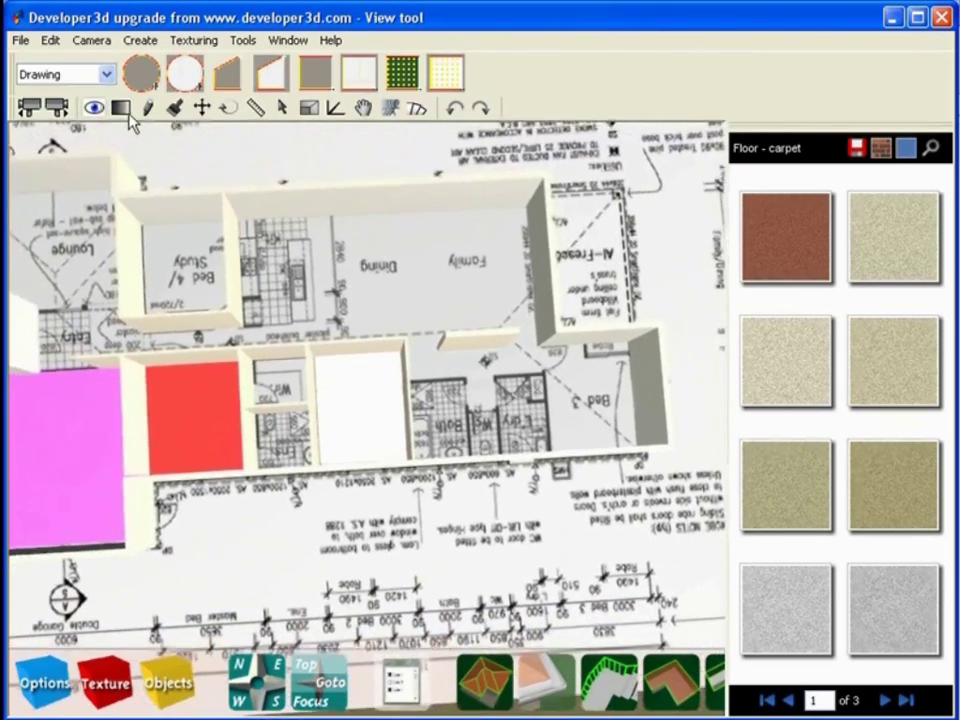
{"action": "left_click", "coordinate": [127, 112]}
{"action": "left_click_drag", "start_coordinate": [378, 301], "coordinate": [434, 322]}
{"action": "left_click_drag", "start_coordinate": [338, 410], "coordinate": [140, 376]}
{"action": "scroll", "coordinate": [352, 428], "scroll_direction": "up", "scroll_amount": 5}
{"action": "left_click", "coordinate": [121, 108]}
{"action": "scroll", "coordinate": [331, 375], "scroll_direction": "down", "scroll_amount": 3}
{"action": "left_click_drag", "start_coordinate": [358, 456], "coordinate": [350, 412]}
{"action": "scroll", "coordinate": [349, 459], "scroll_direction": "up", "scroll_amount": 3}
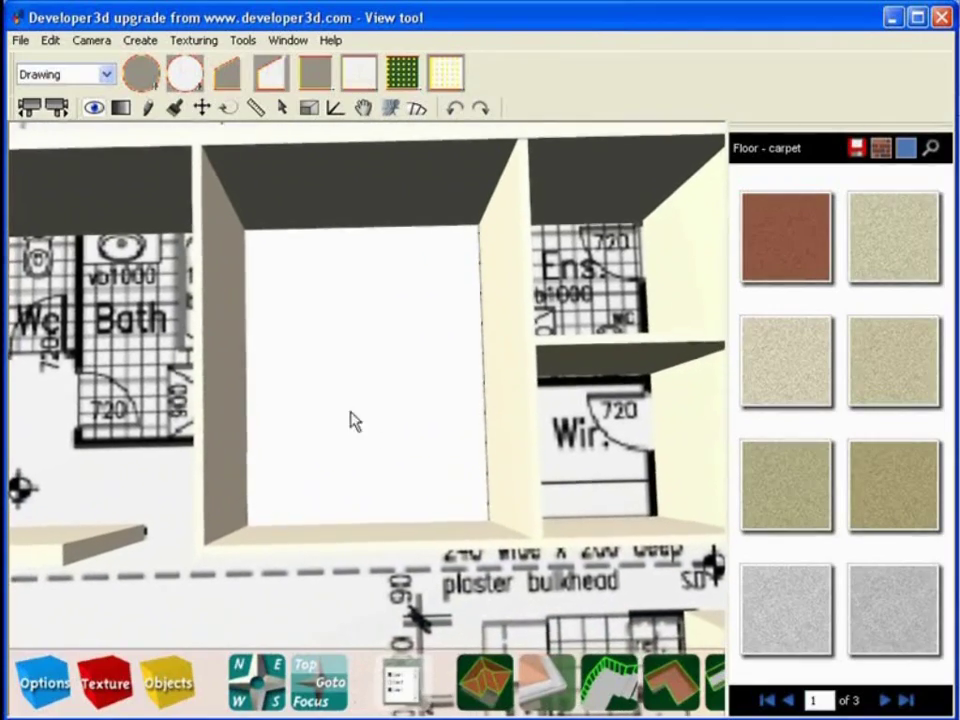